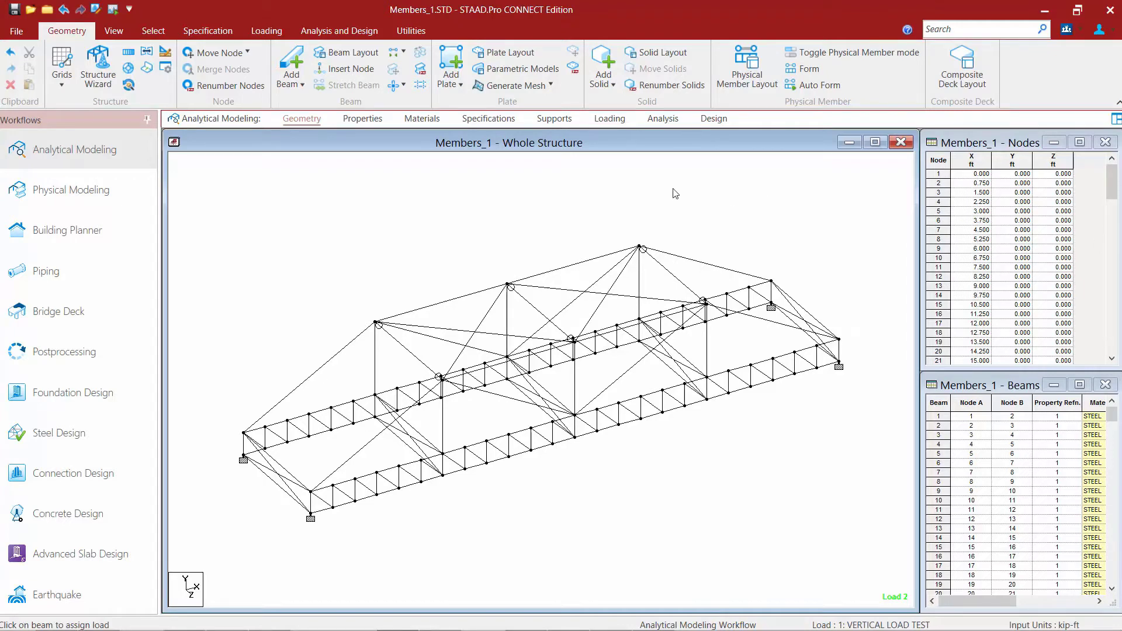
Review the P-Delta, cable and nonlinear analysis options, and add a Perform Analysis command with the No Print option.
click(671, 123)
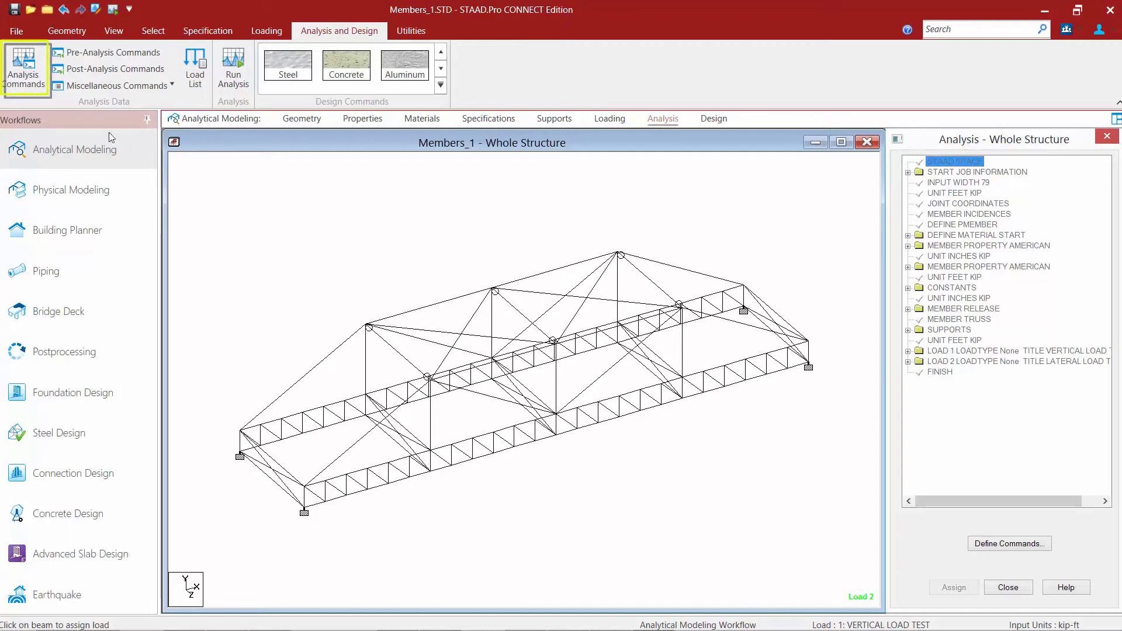
click(26, 82)
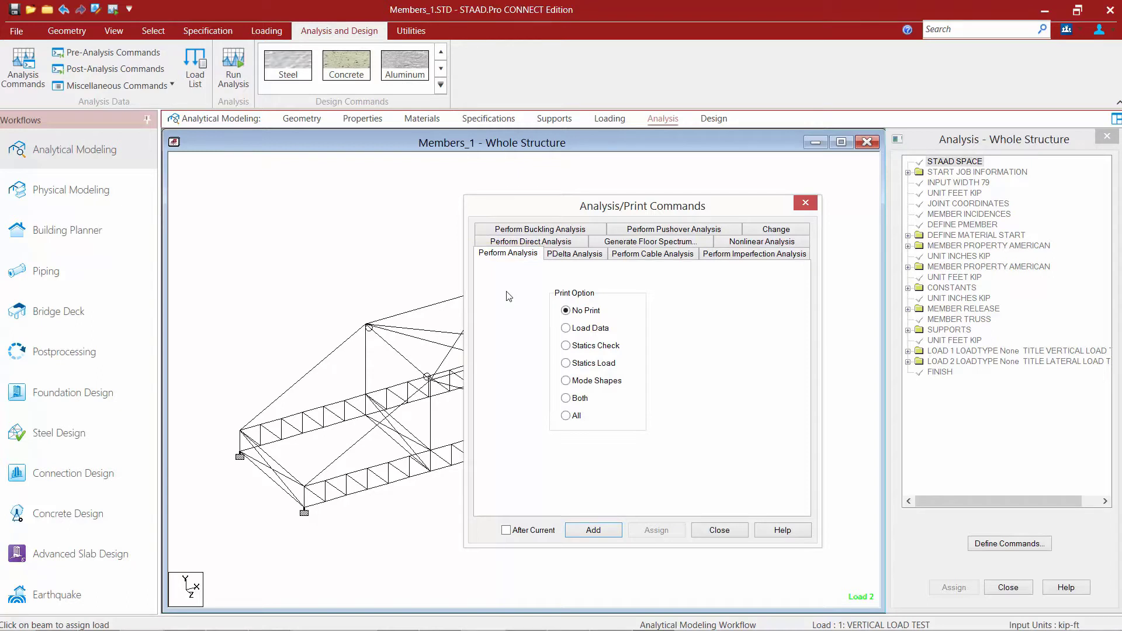
click(568, 257)
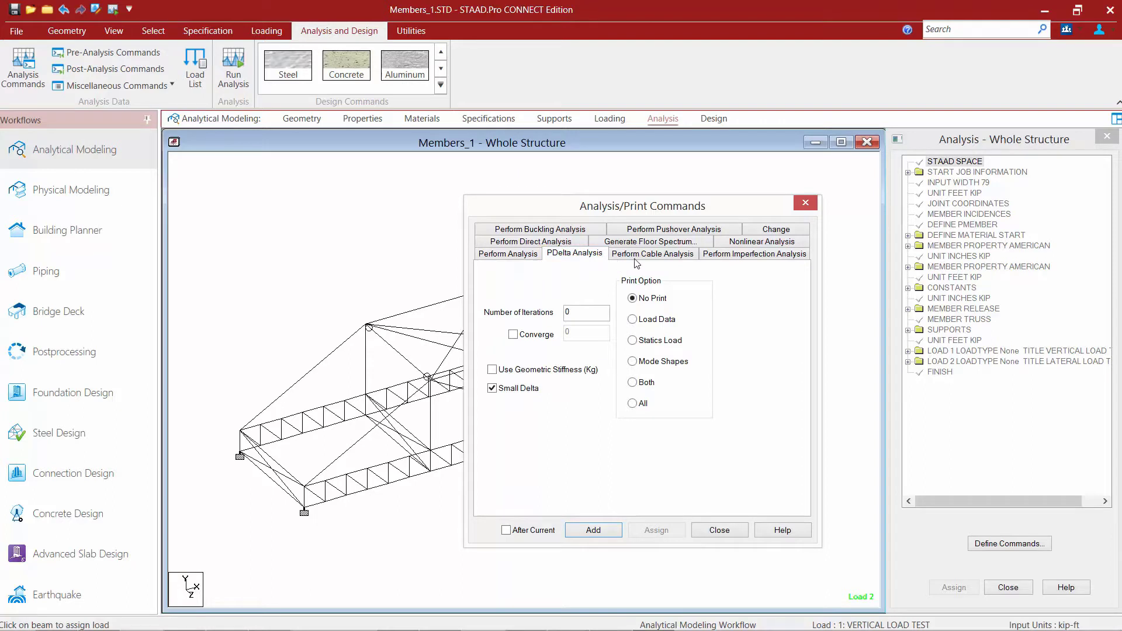
click(655, 260)
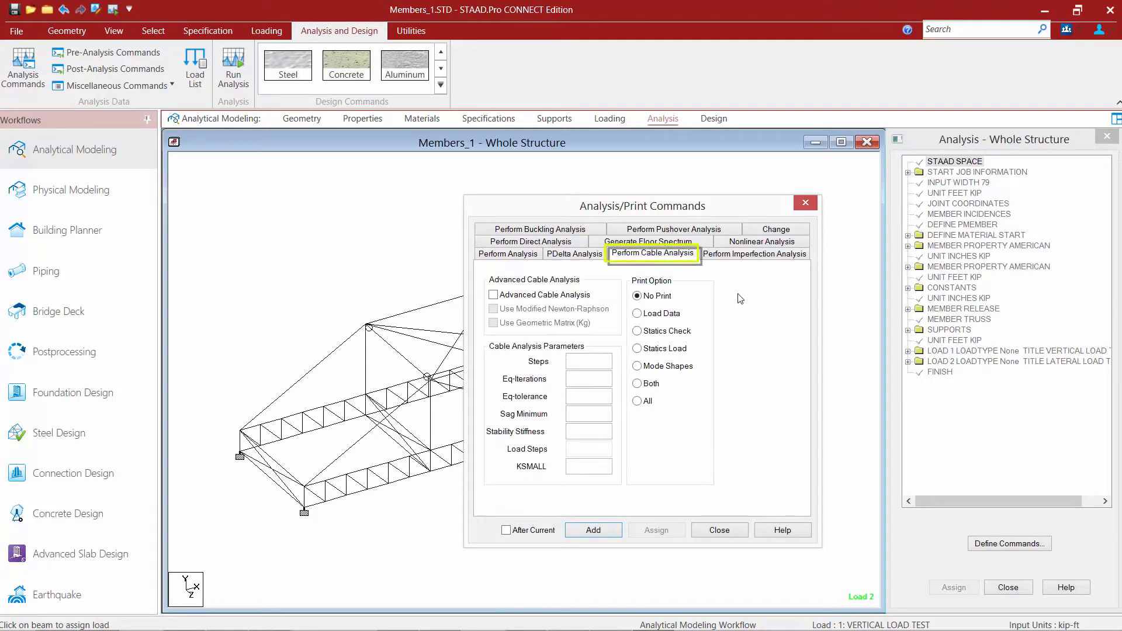
click(760, 242)
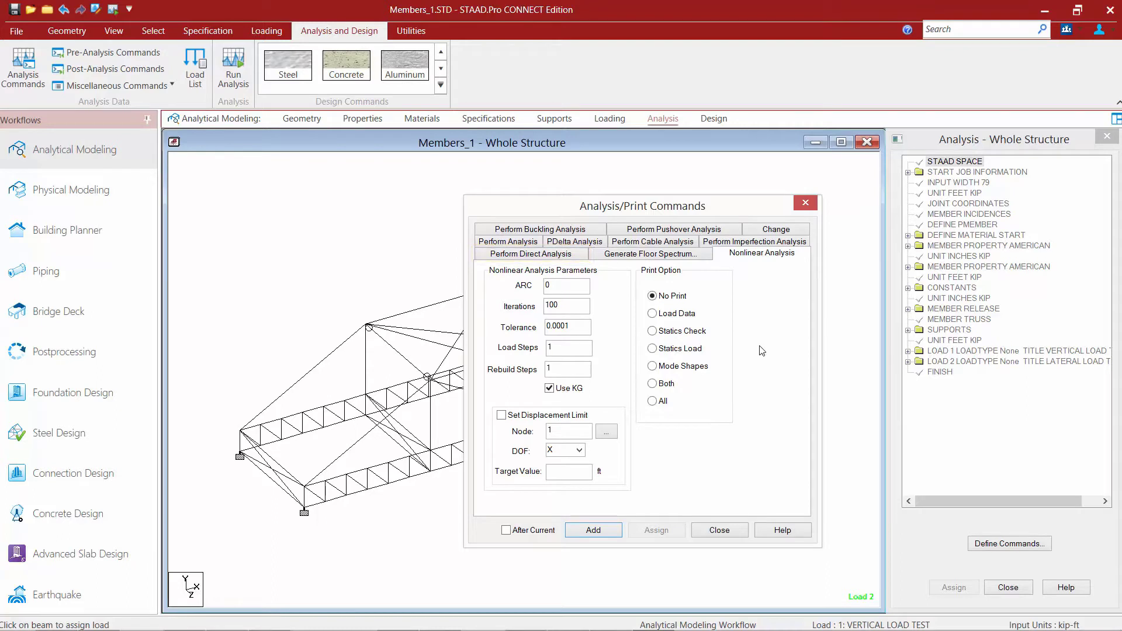
click(497, 244)
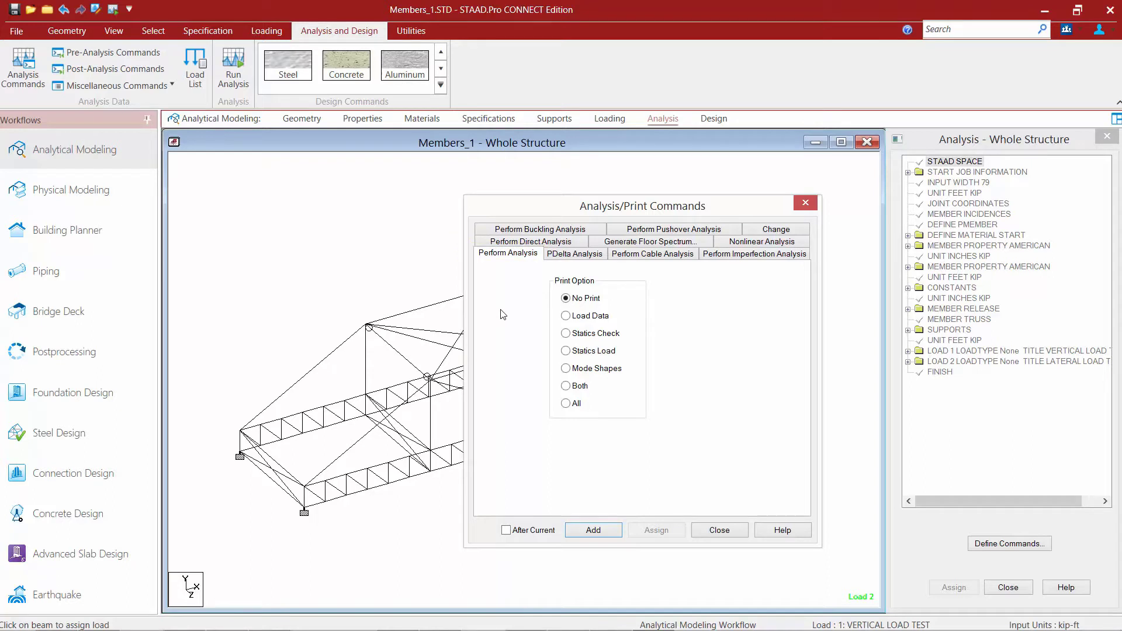
click(593, 530)
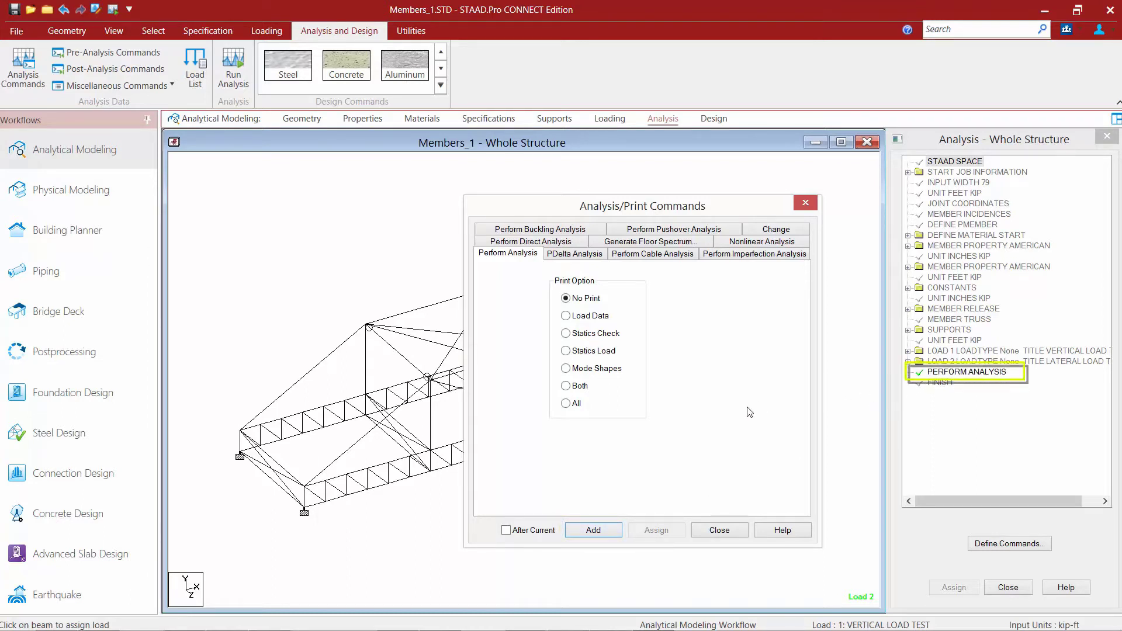
click(720, 530)
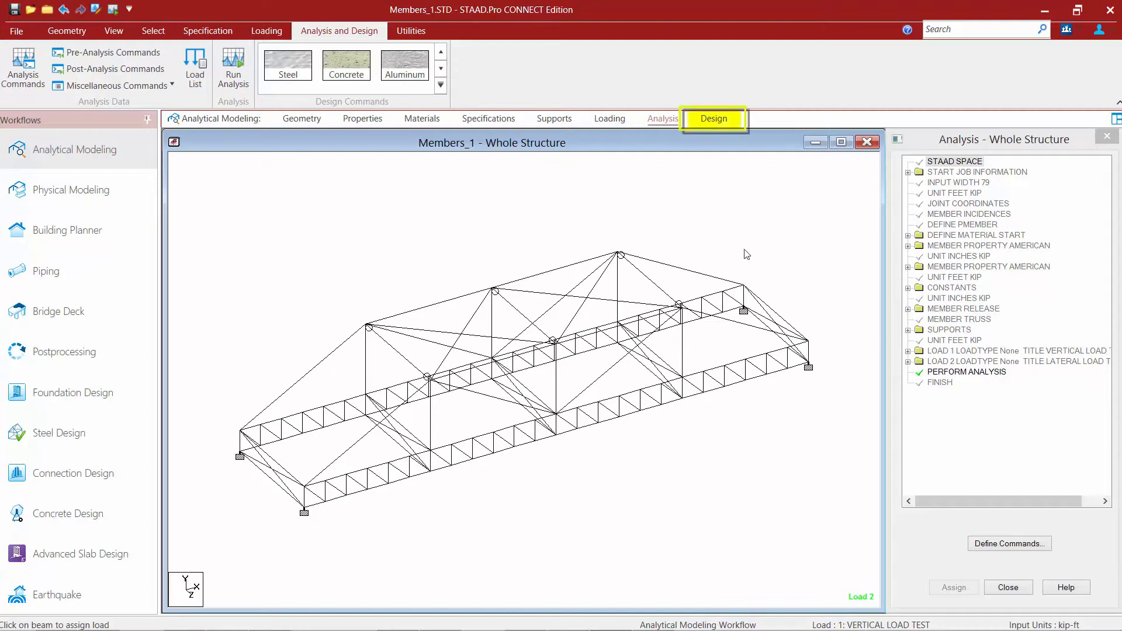
Open the steel design settings for the whole structure and keep AISC 360-10 as the current code.
click(715, 119)
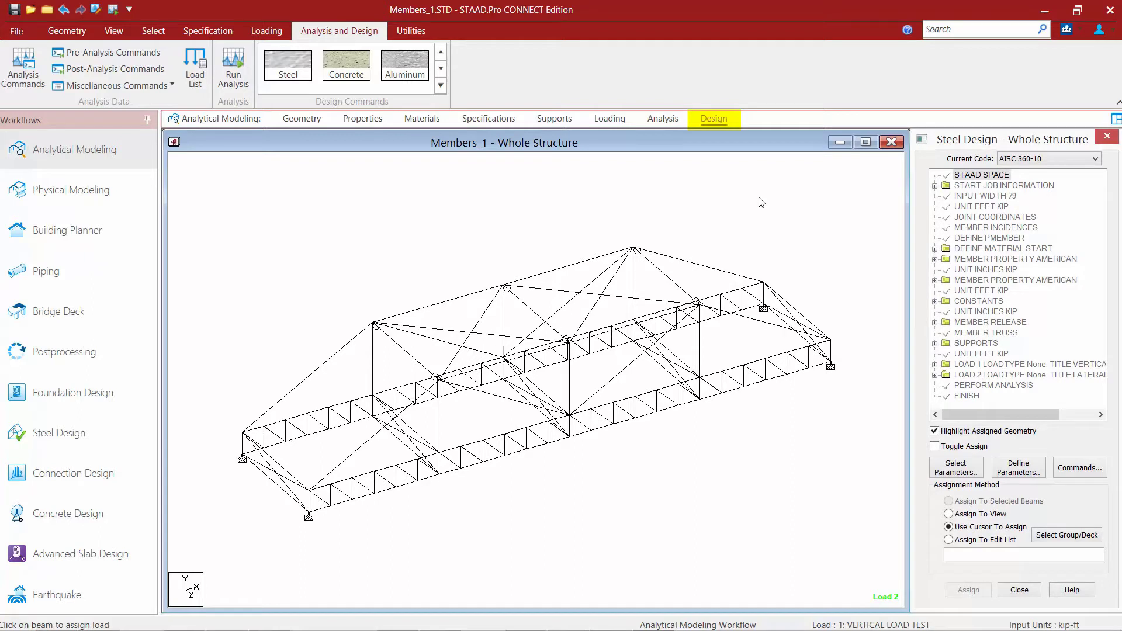
click(1021, 159)
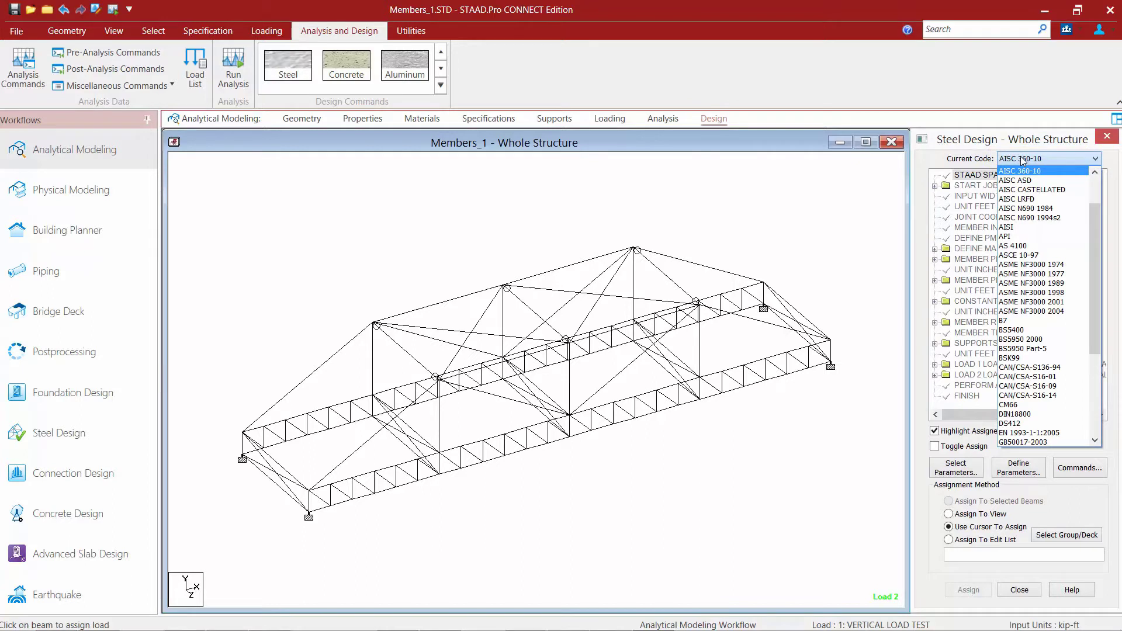
click(1022, 160)
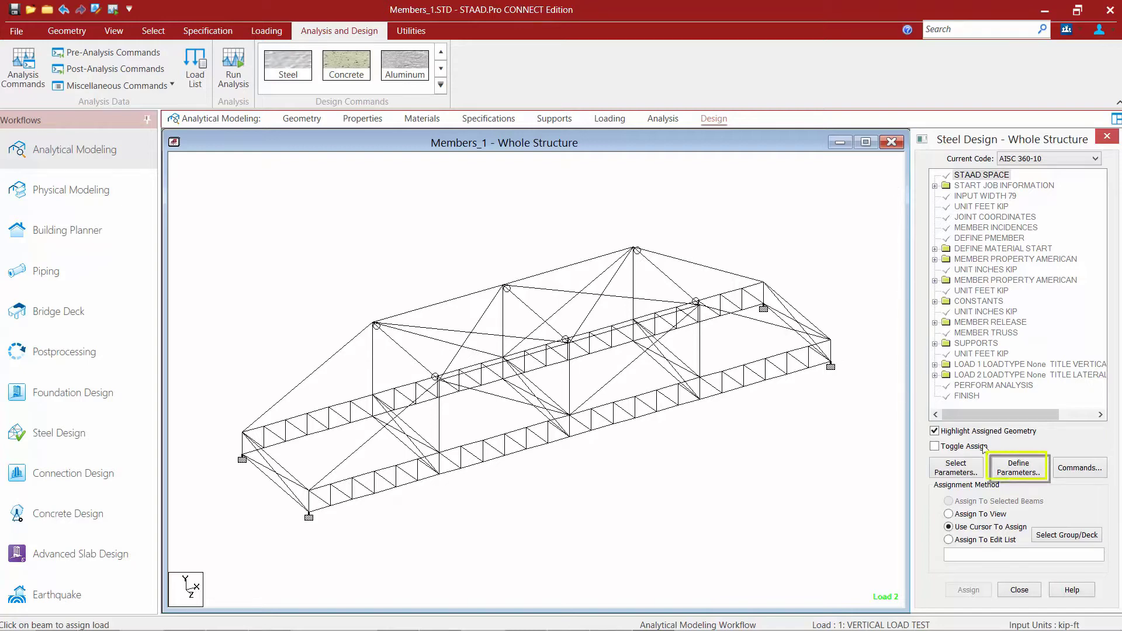
Add the METHOD design parameter with ASD as the design method.
click(1006, 472)
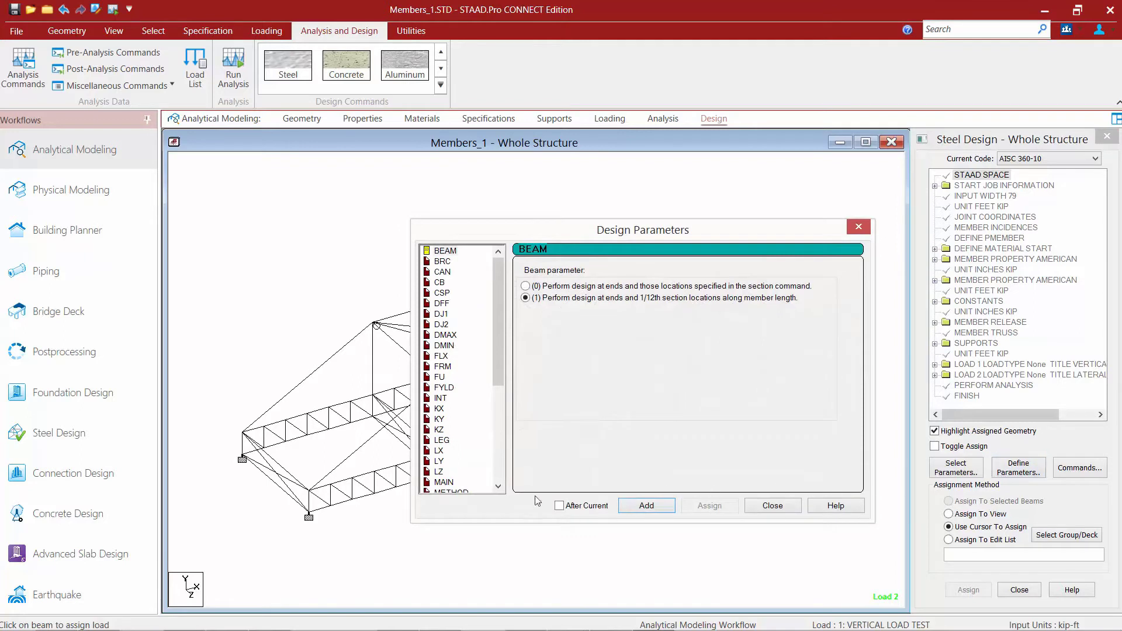
drag(499, 375, 499, 398)
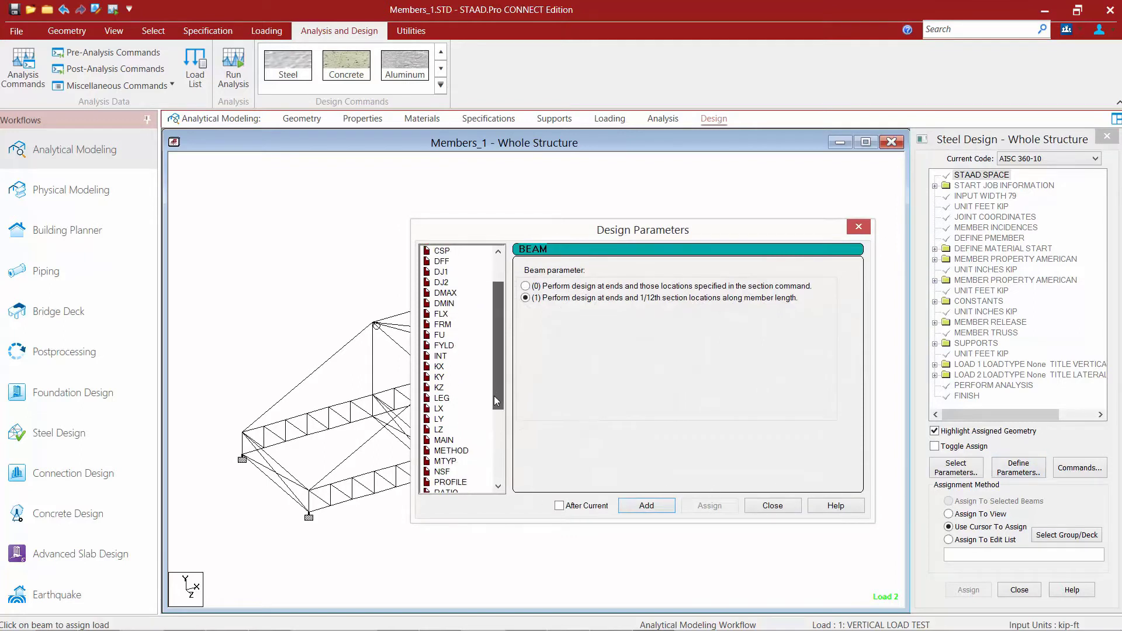
click(452, 450)
click(658, 274)
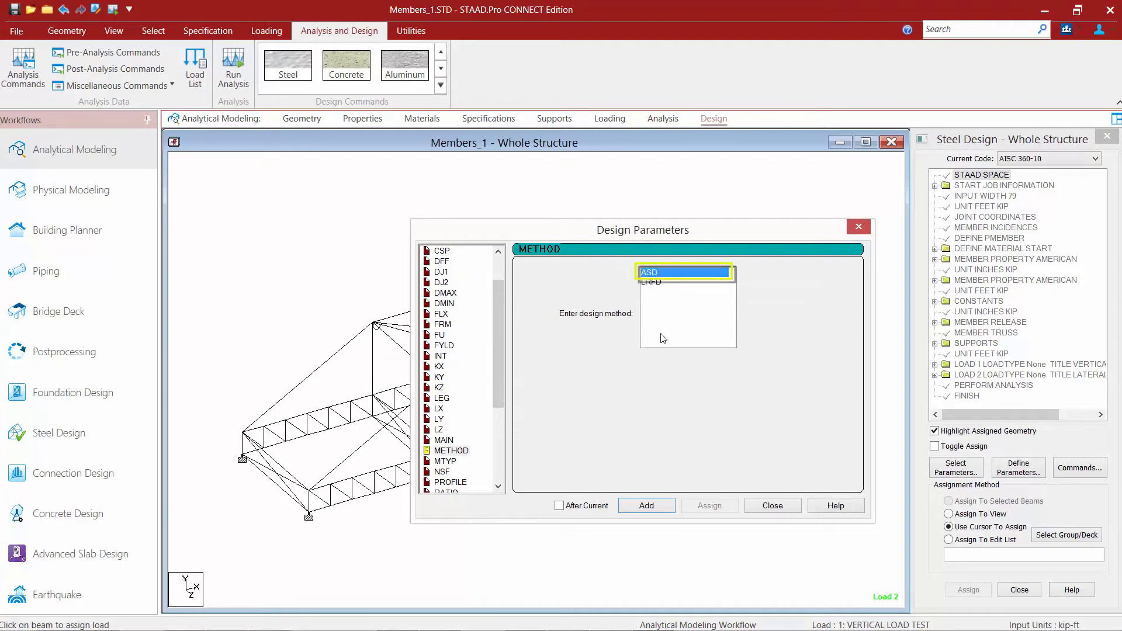
click(649, 506)
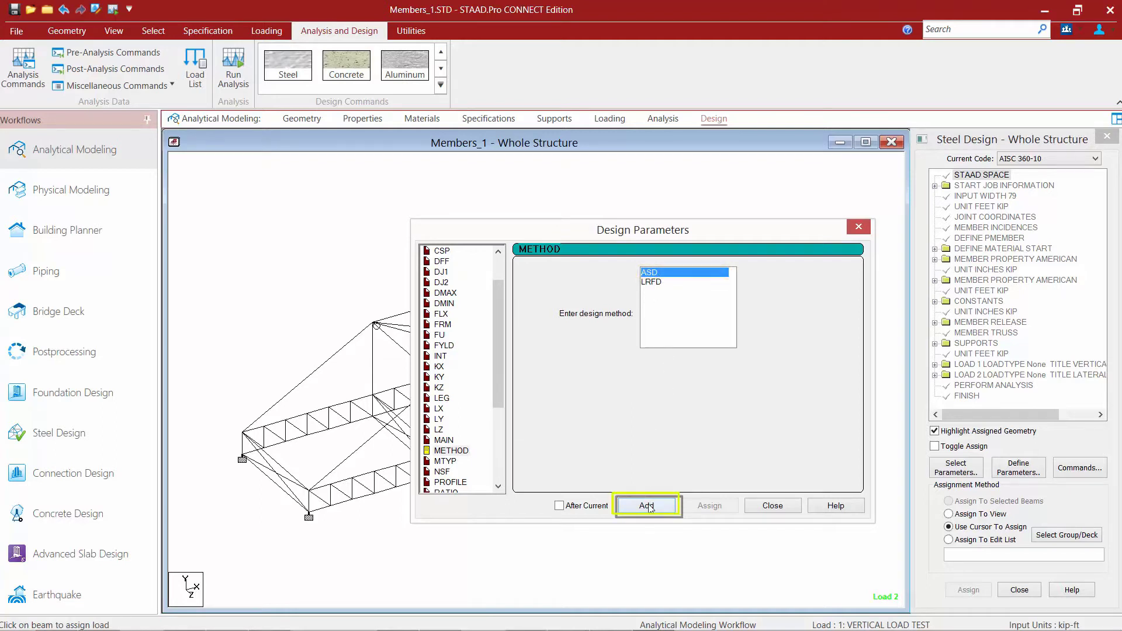
click(772, 506)
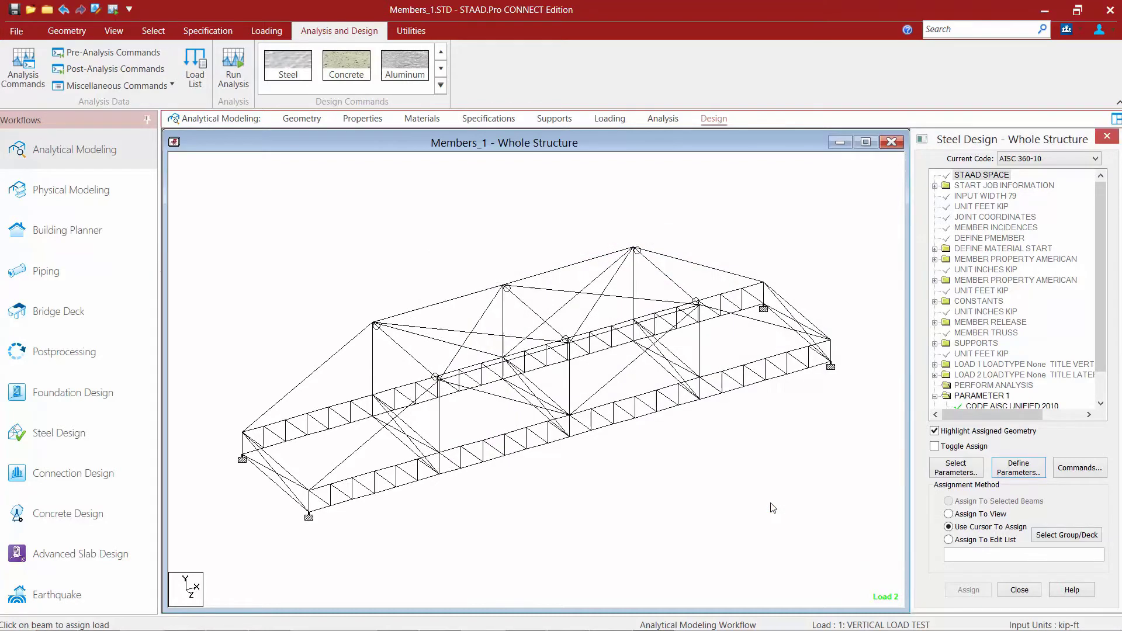
drag(1103, 336, 1103, 363)
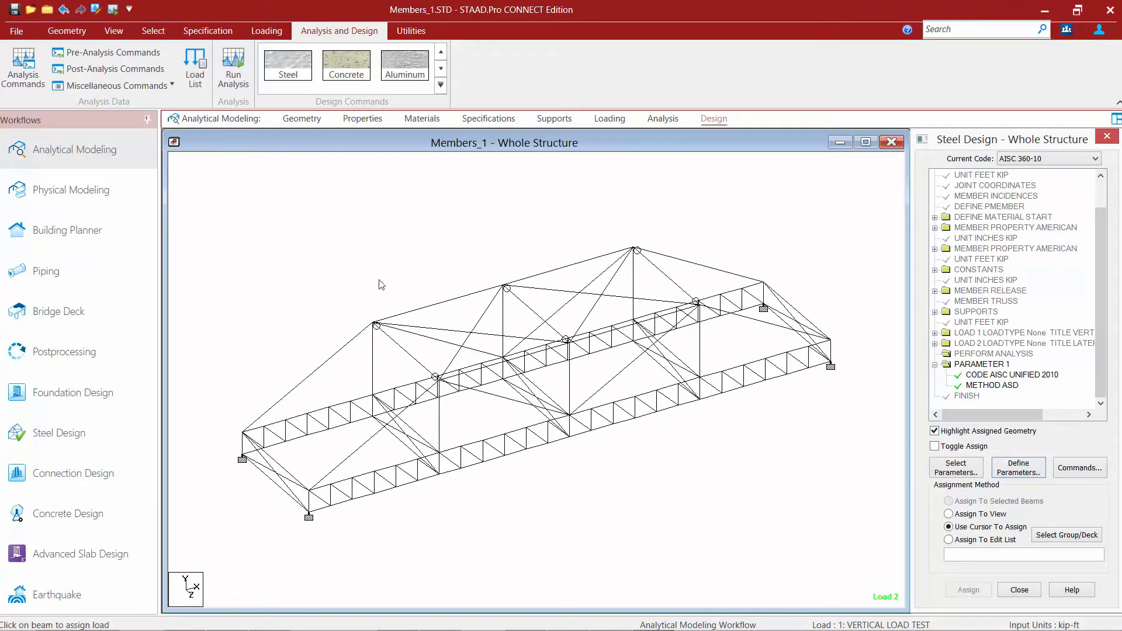
Set the input units to inch for length and kilo pound for force.
click(60, 36)
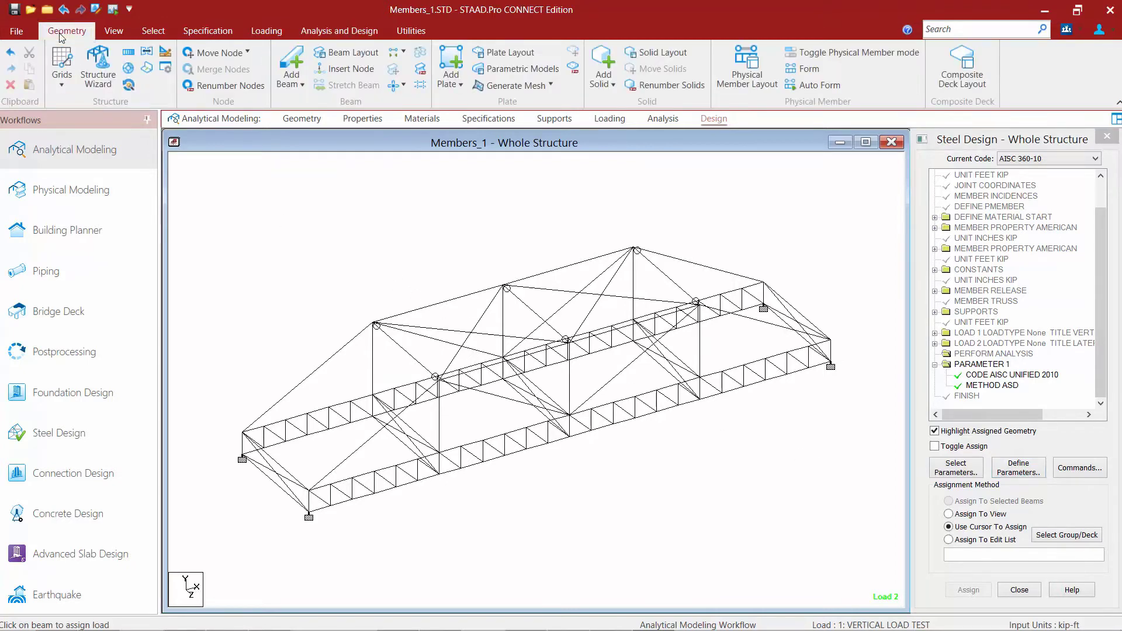
click(167, 56)
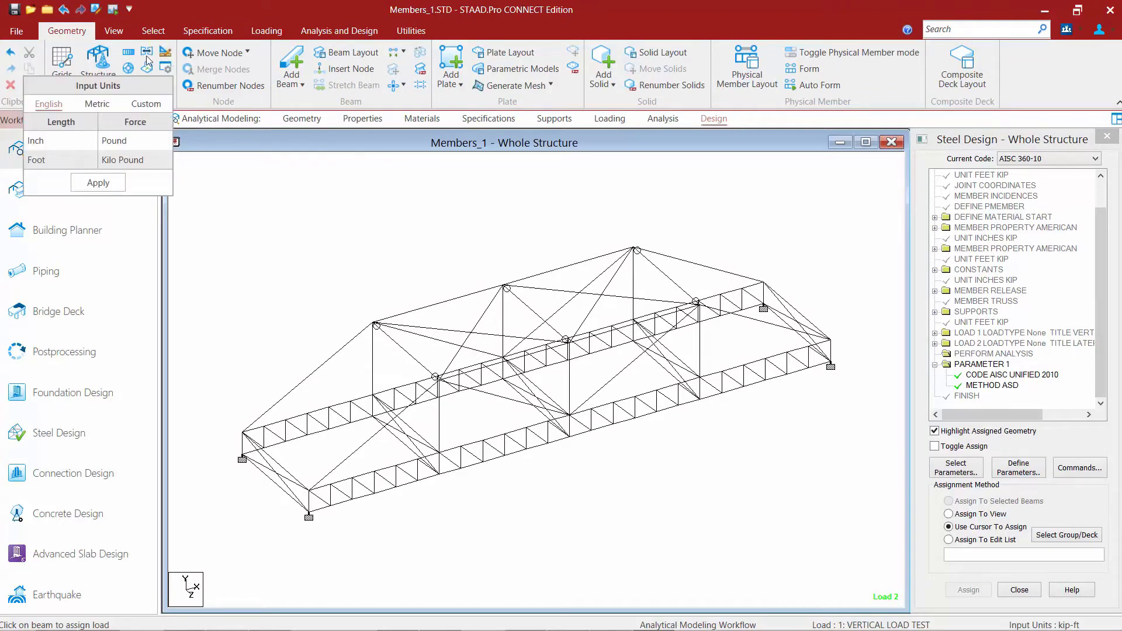
click(40, 143)
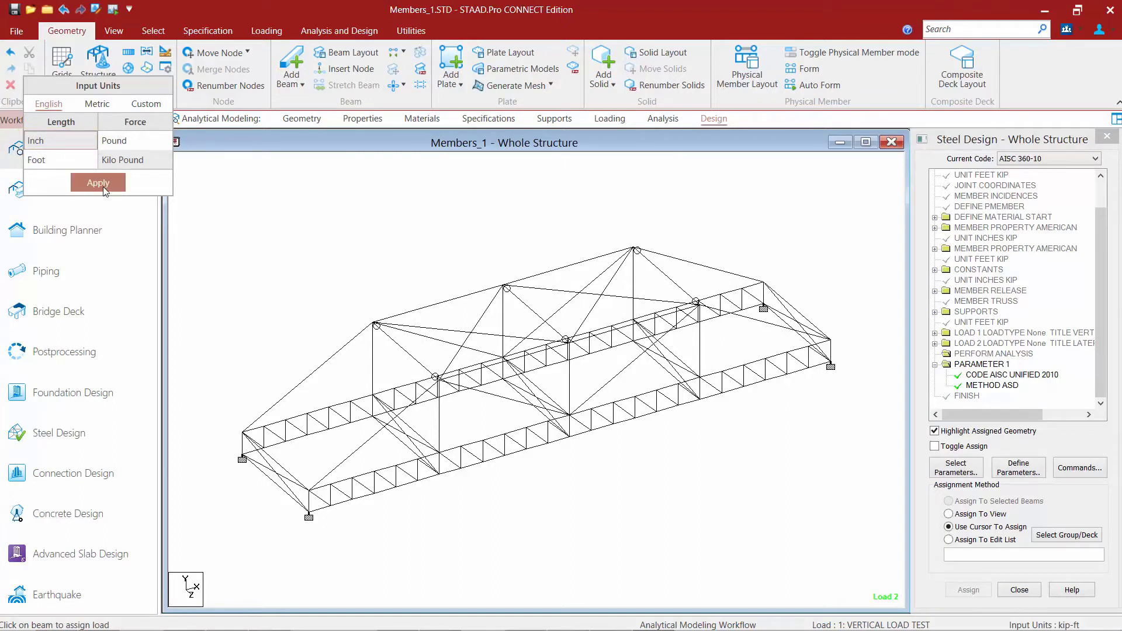
click(111, 184)
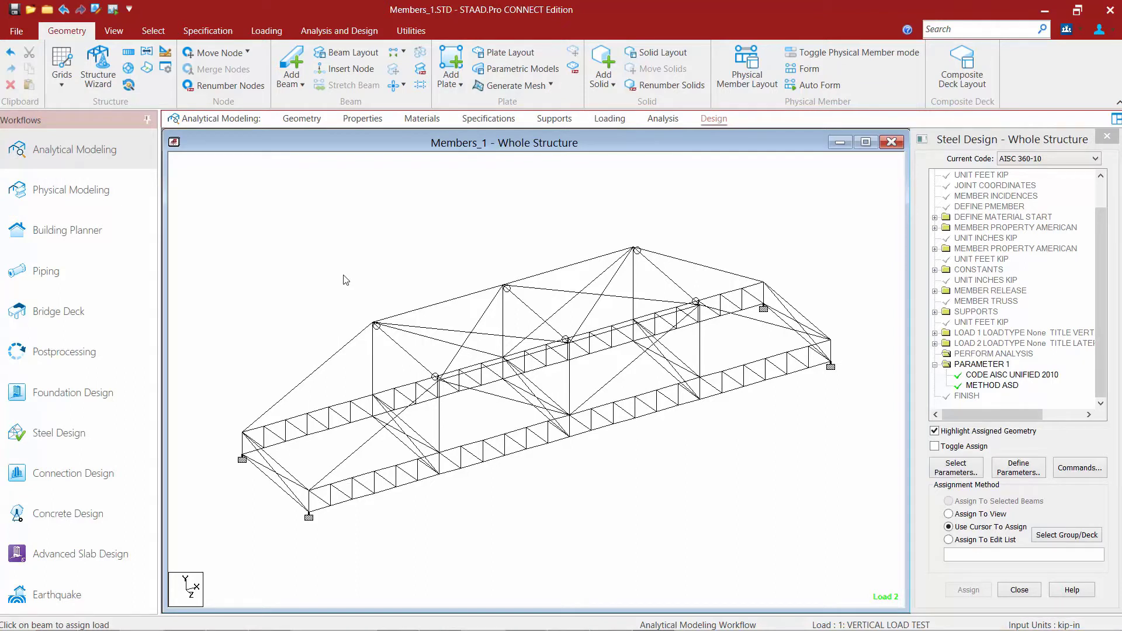
Add the FYLD design parameter with a steel yield strength of 46 kip/in2.
click(1005, 473)
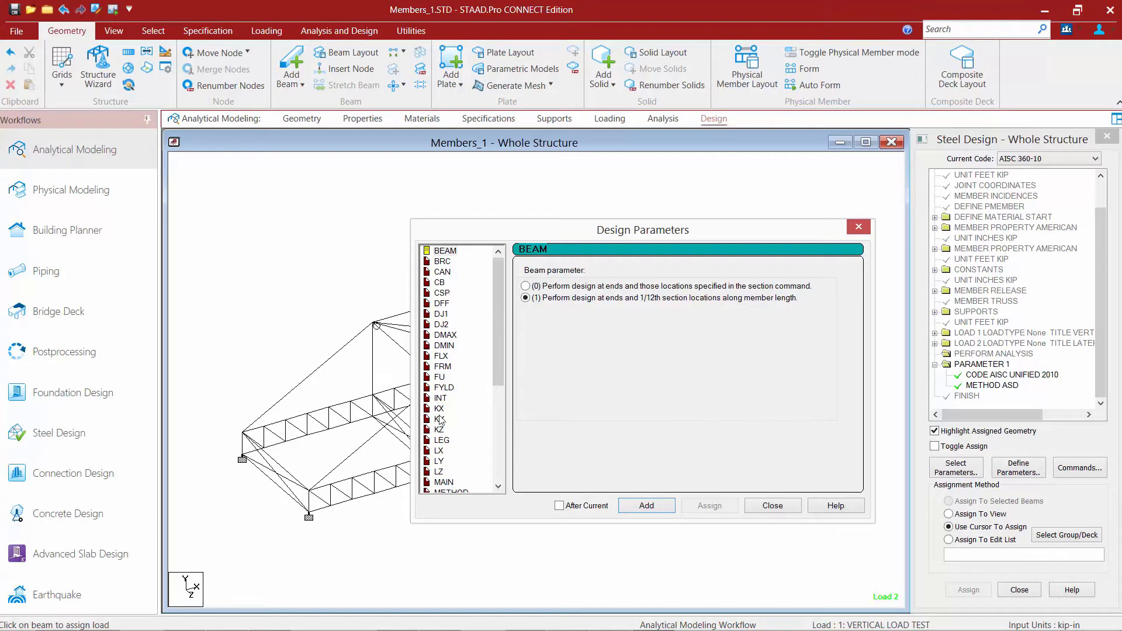
click(454, 388)
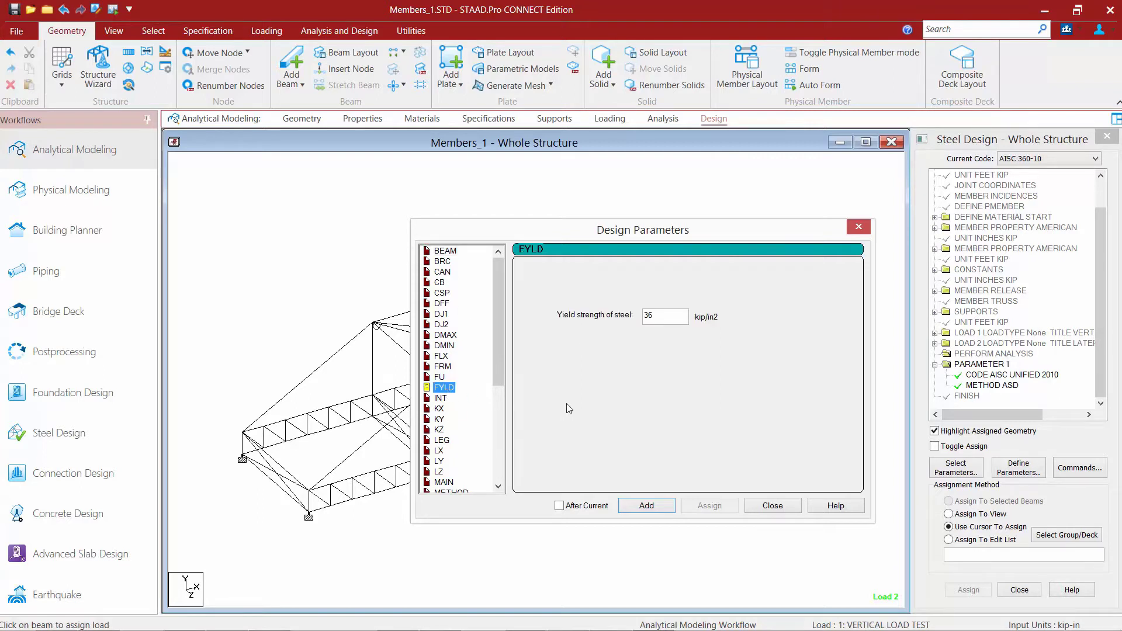
key(Tab)
click(444, 389)
double_click(648, 316)
text(46)
click(648, 505)
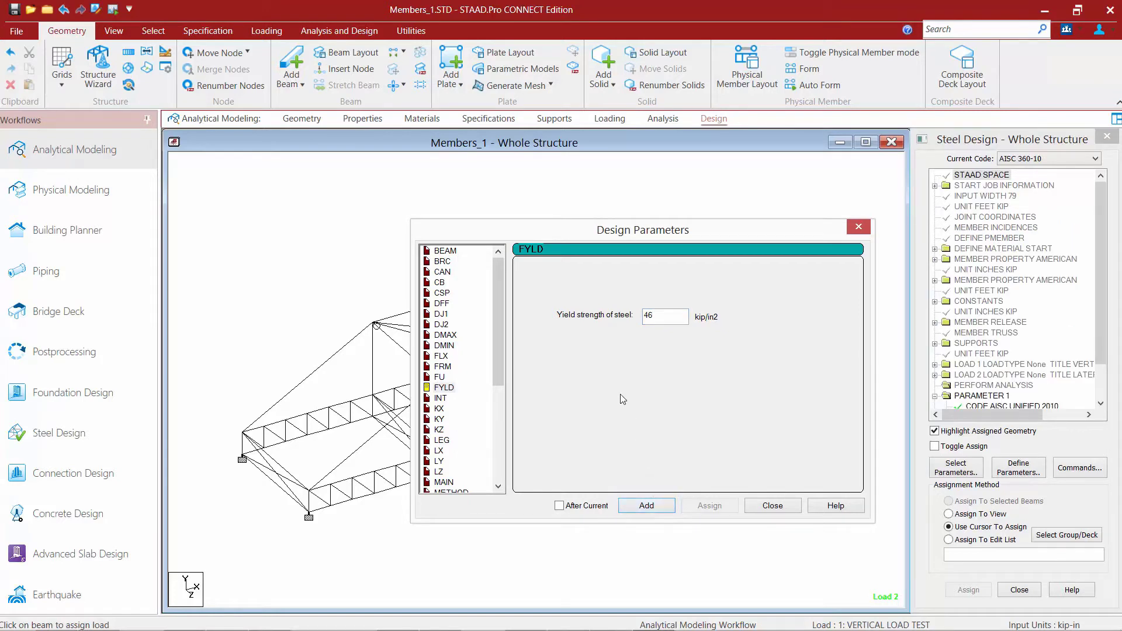
Examine the BEAM, BRC, CAN, CB and CSP design parameters and close the parameter definitions.
click(445, 252)
click(442, 263)
click(442, 272)
click(439, 283)
click(442, 293)
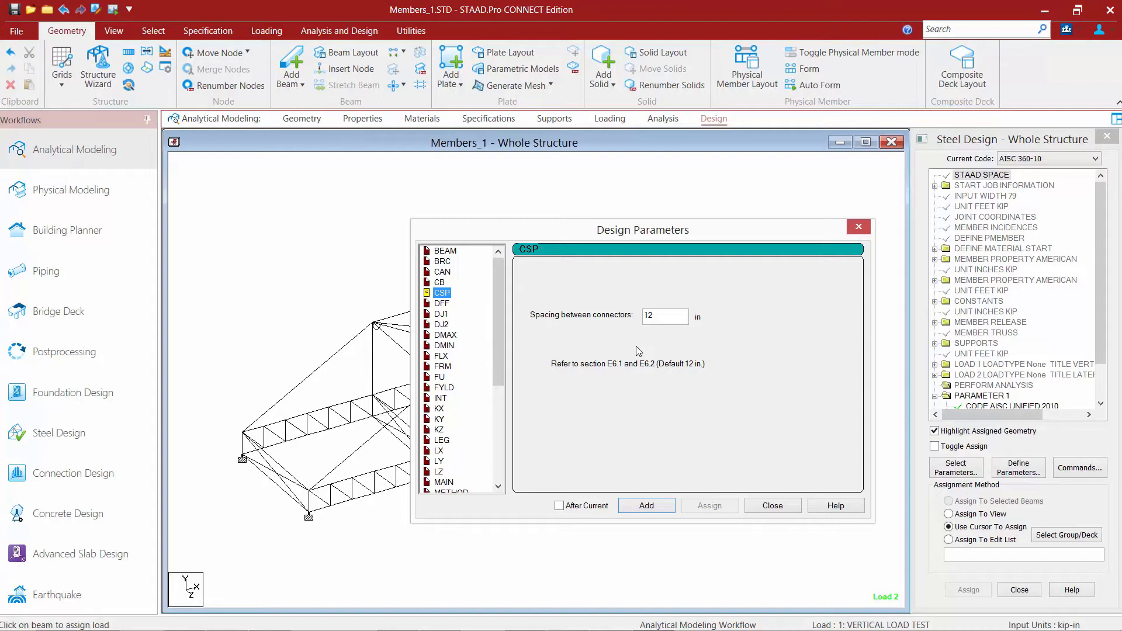
click(773, 506)
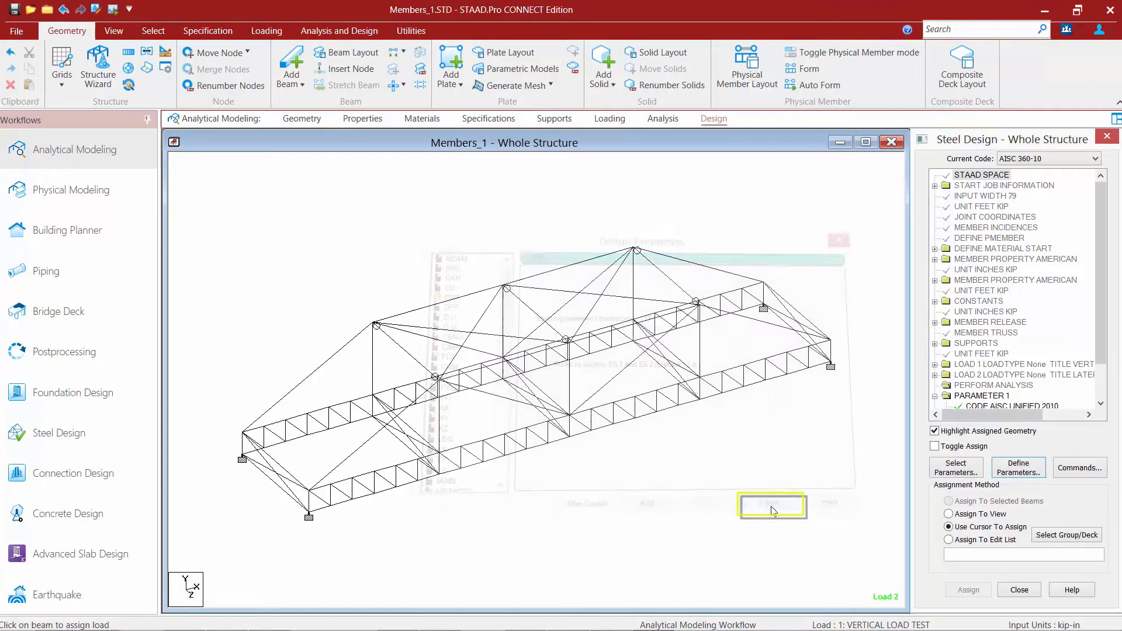
Assign the FYLD 46 parameter to all beams with the HSST2X2X0.125 property and clear the beam selection.
scroll(1104, 296, down, 2)
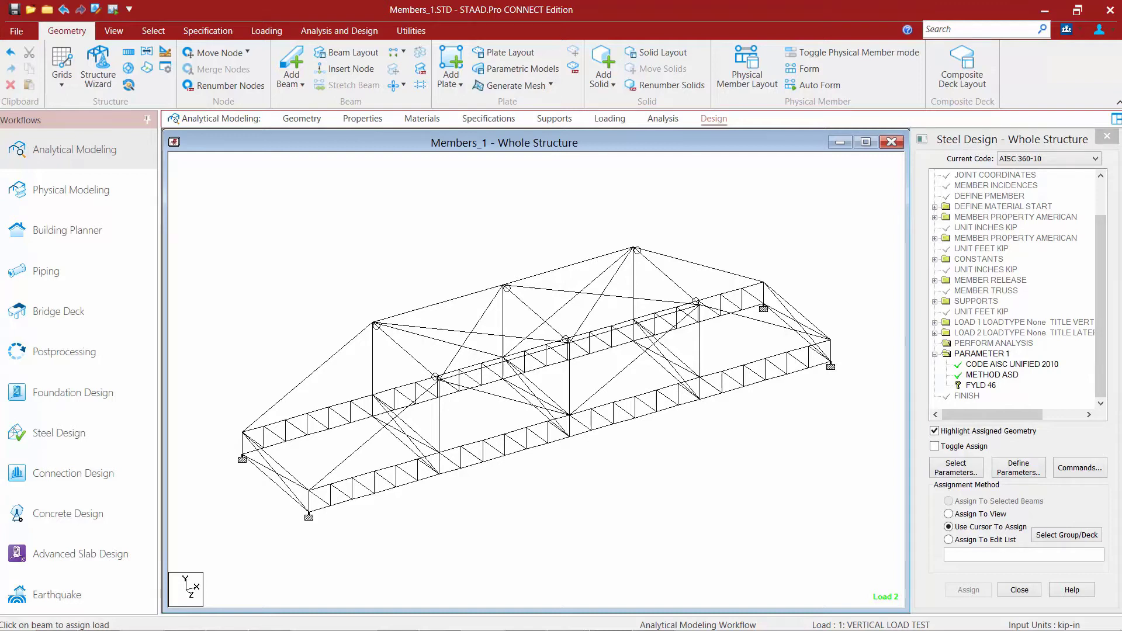
click(968, 388)
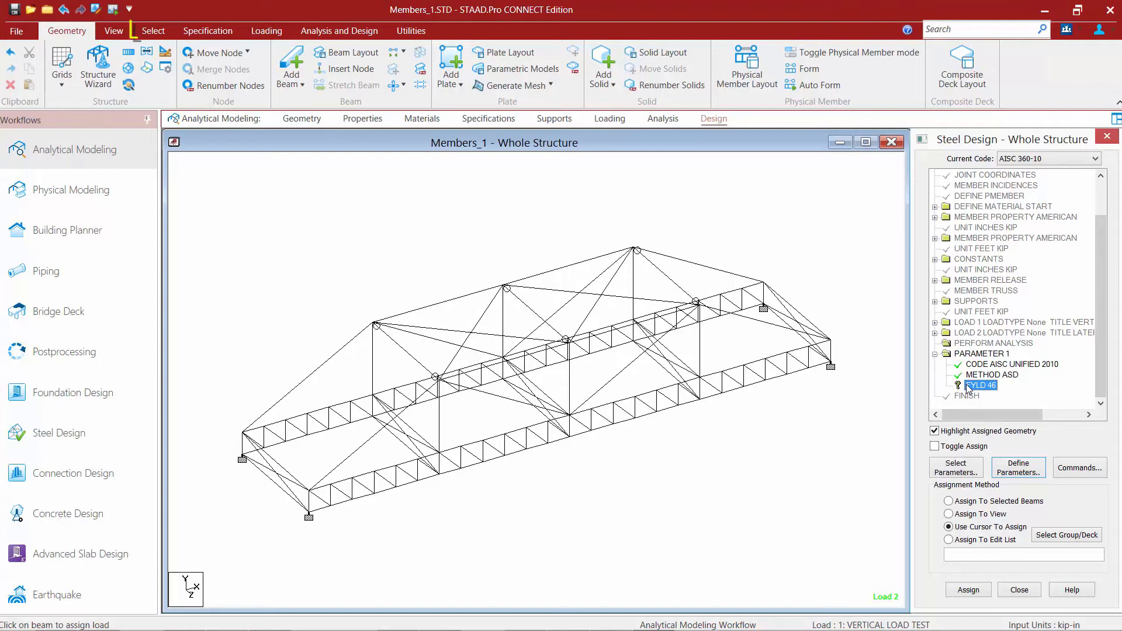
click(153, 34)
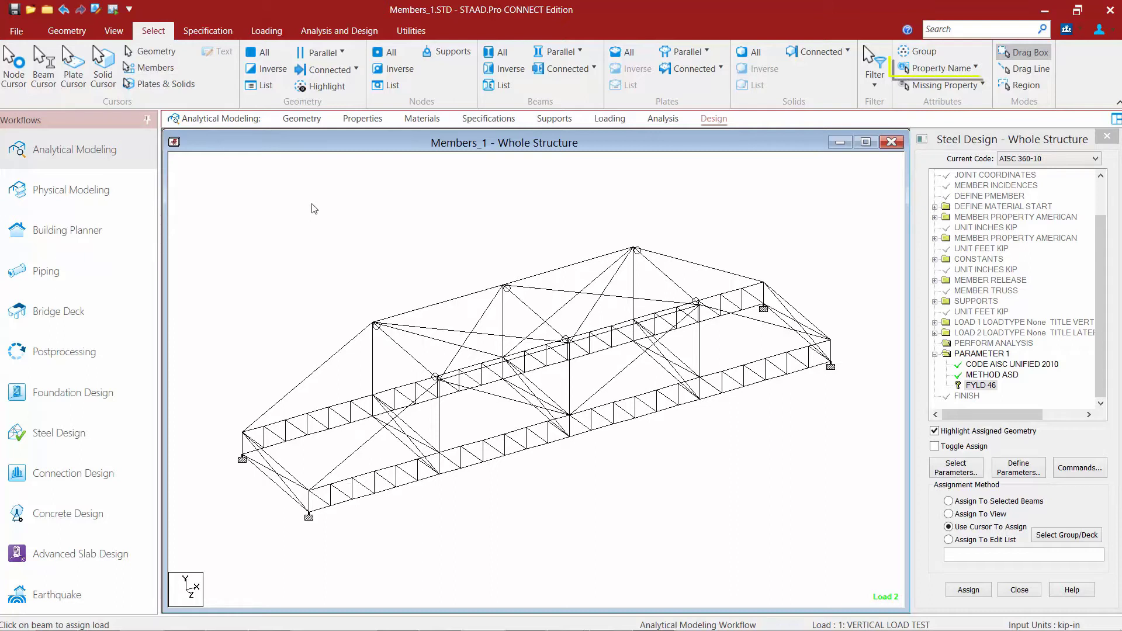
click(931, 76)
click(912, 89)
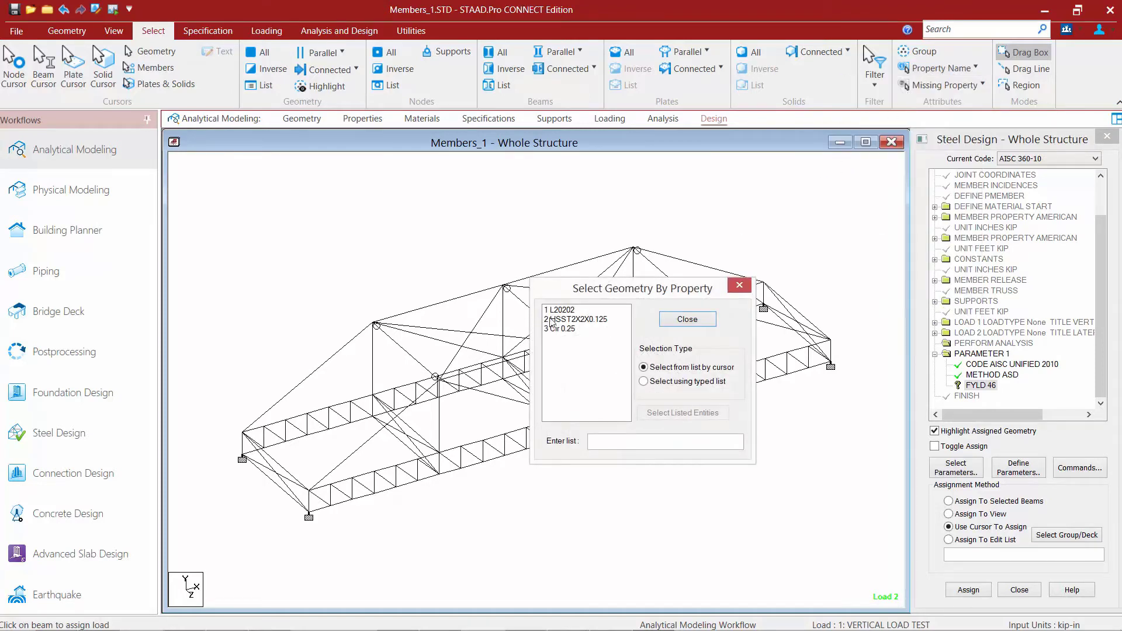
click(547, 322)
drag(589, 294, 364, 209)
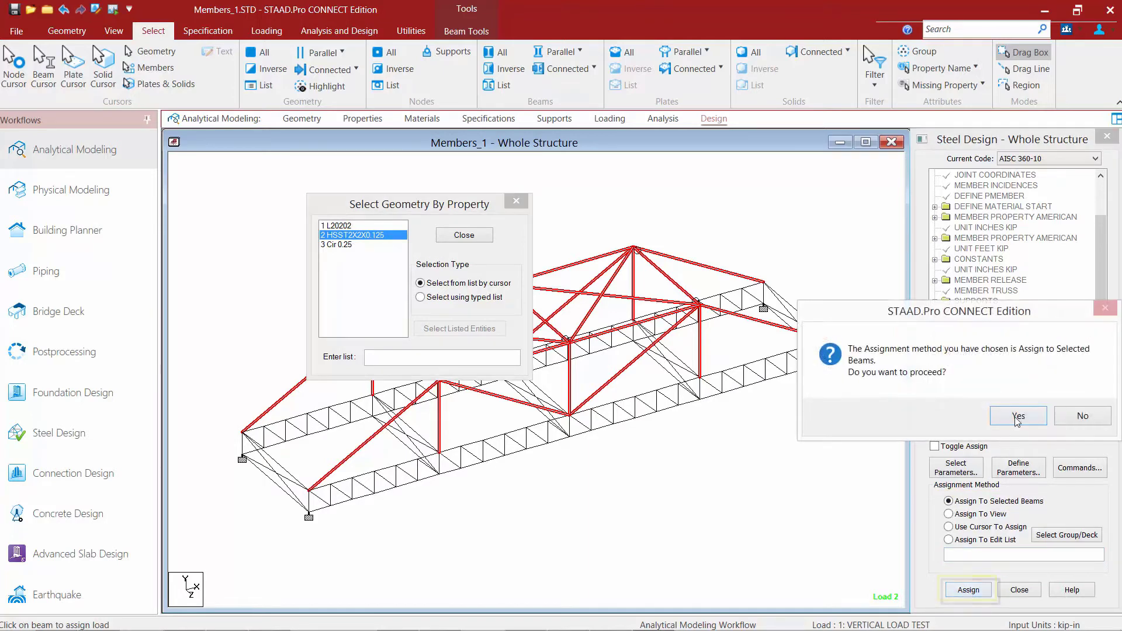
click(1016, 414)
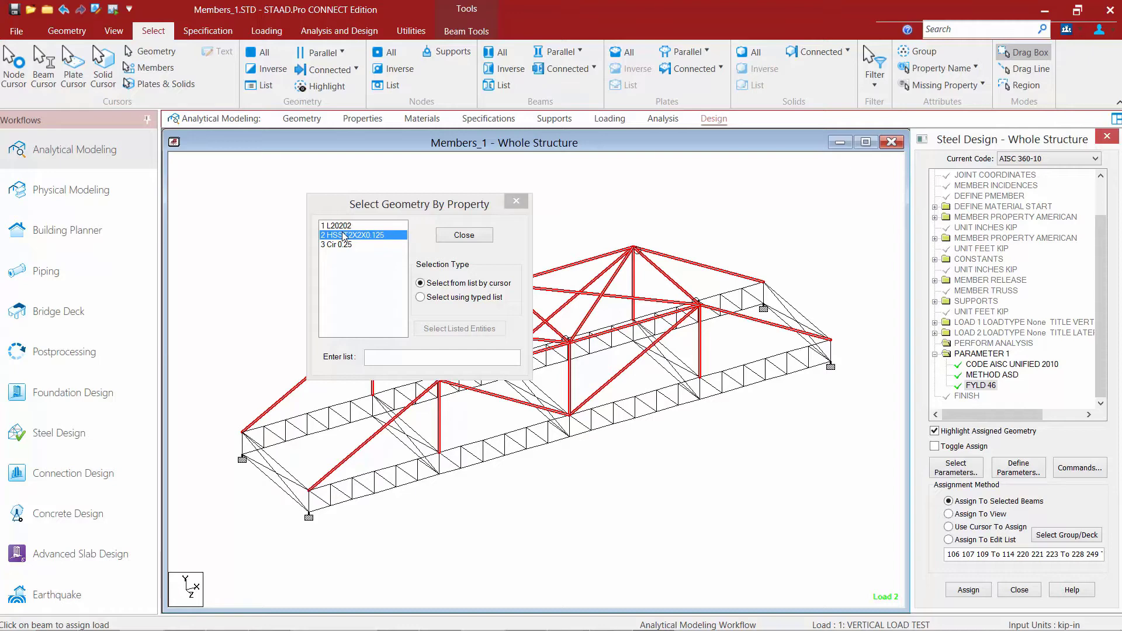
click(465, 237)
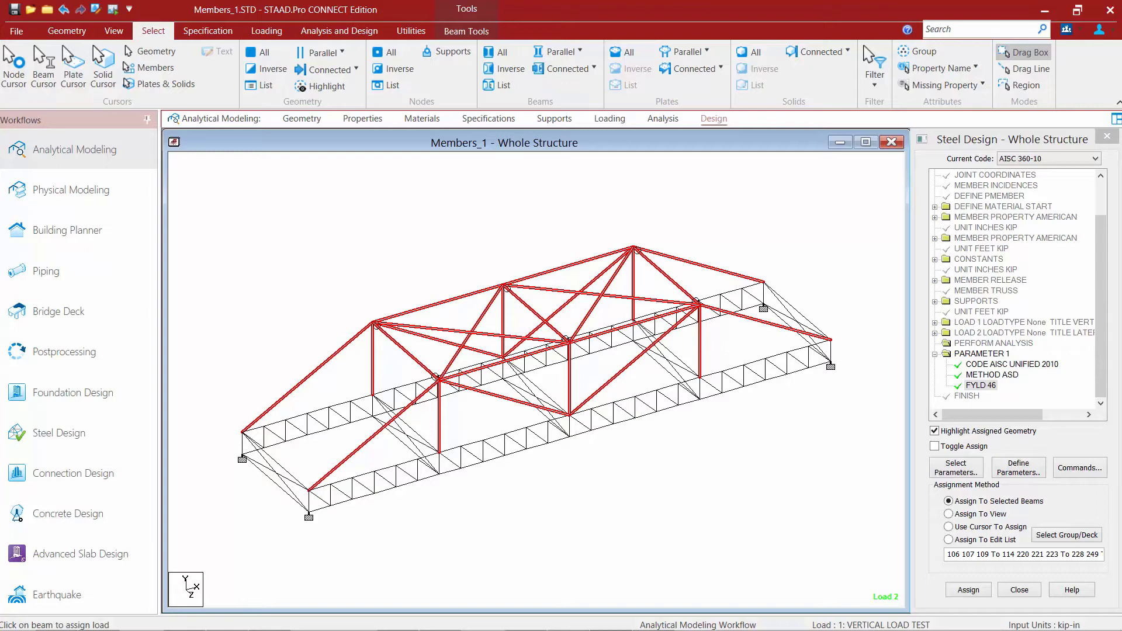
click(724, 219)
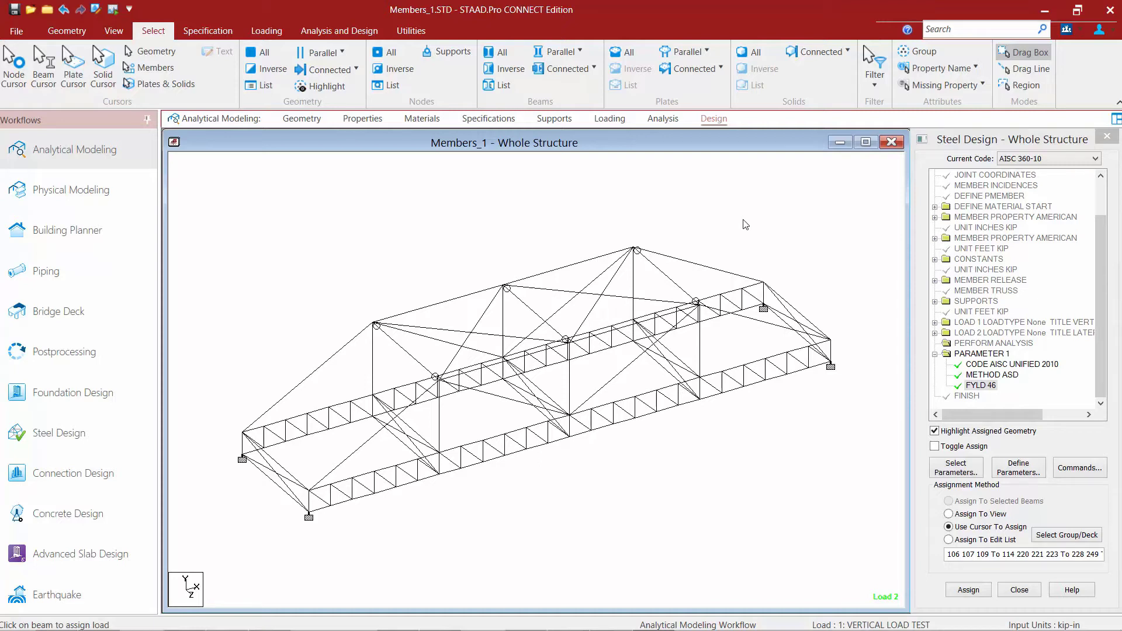
Add the CHECK CODE design command to the steel design parameters and close the design commands.
click(1075, 468)
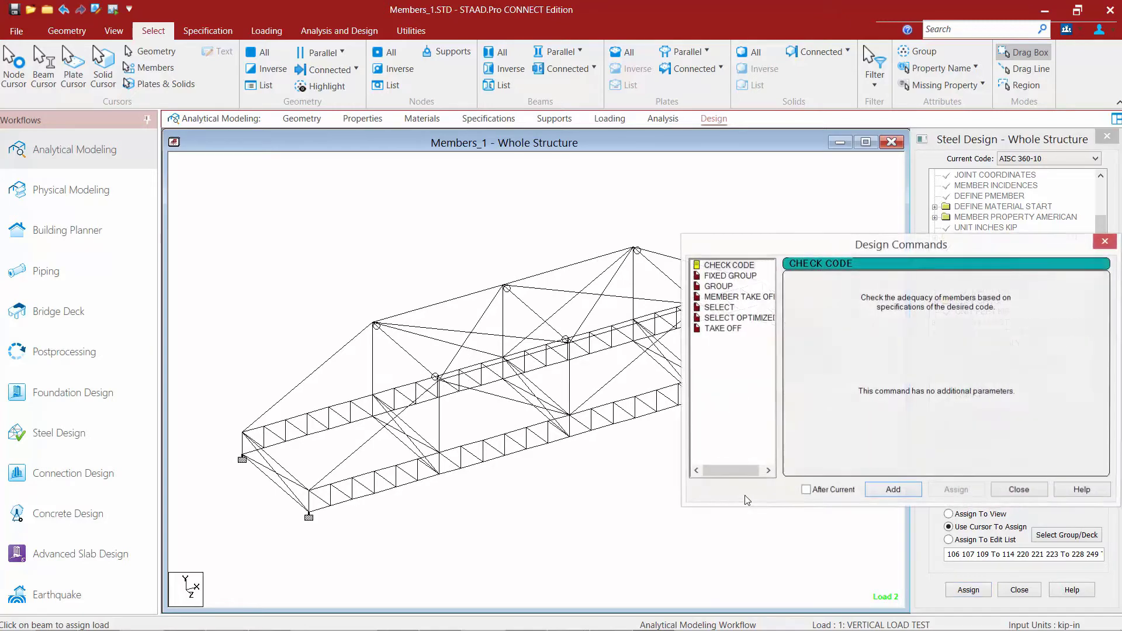
click(718, 266)
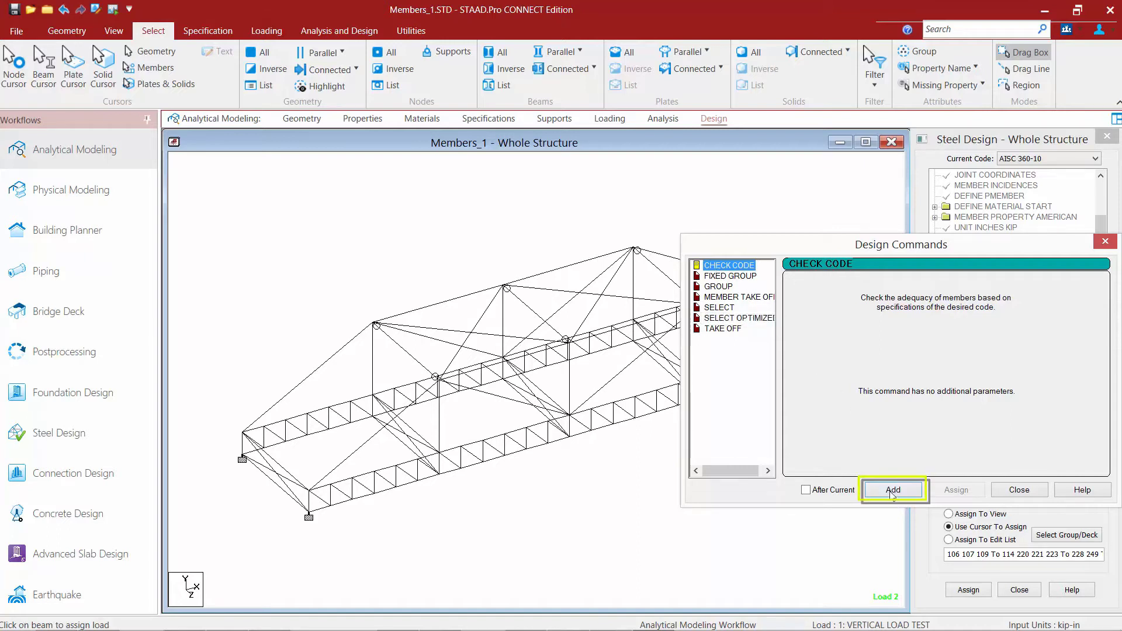
click(892, 491)
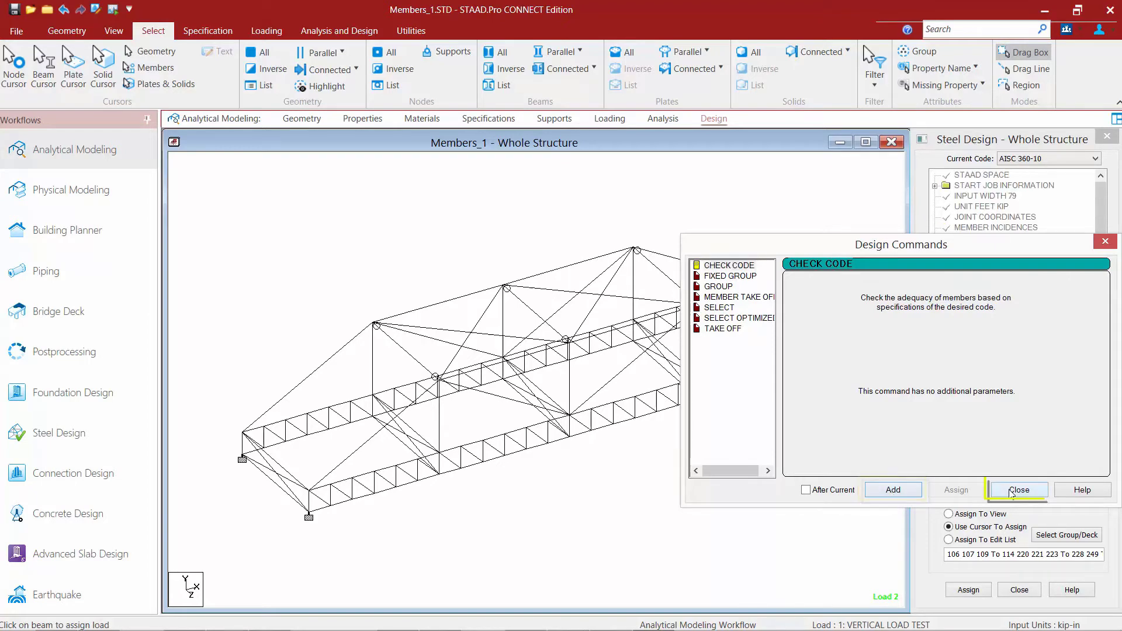
click(1019, 490)
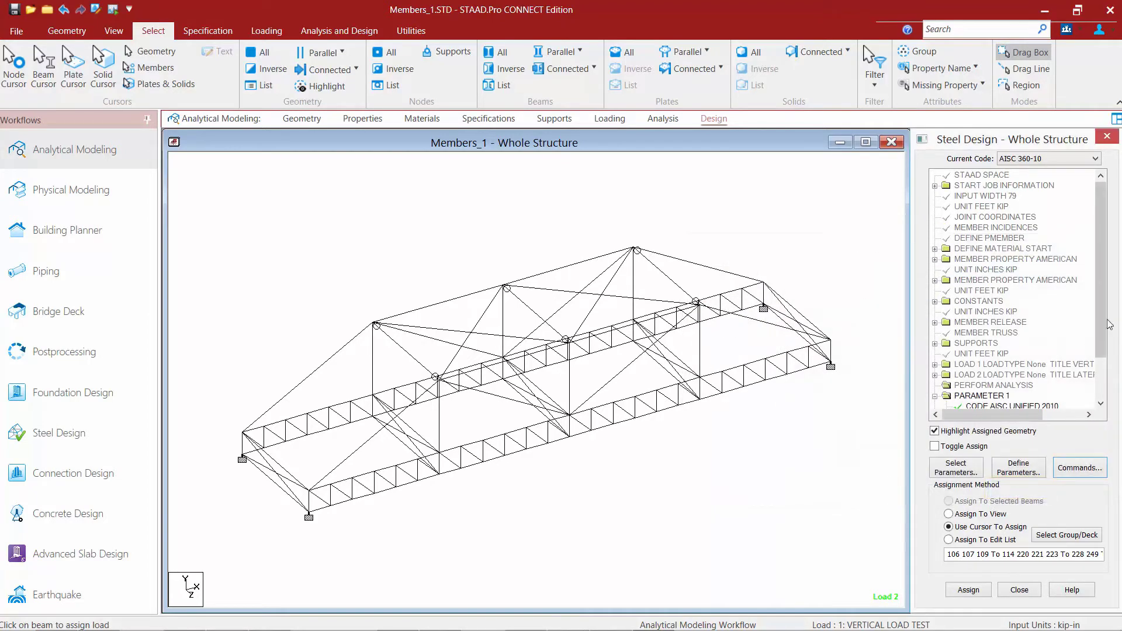
Assign the CHECK CODE command to all beams with the L20202 and HSST2X2X0.125 properties and clear the beam selection.
drag(1102, 328, 1102, 366)
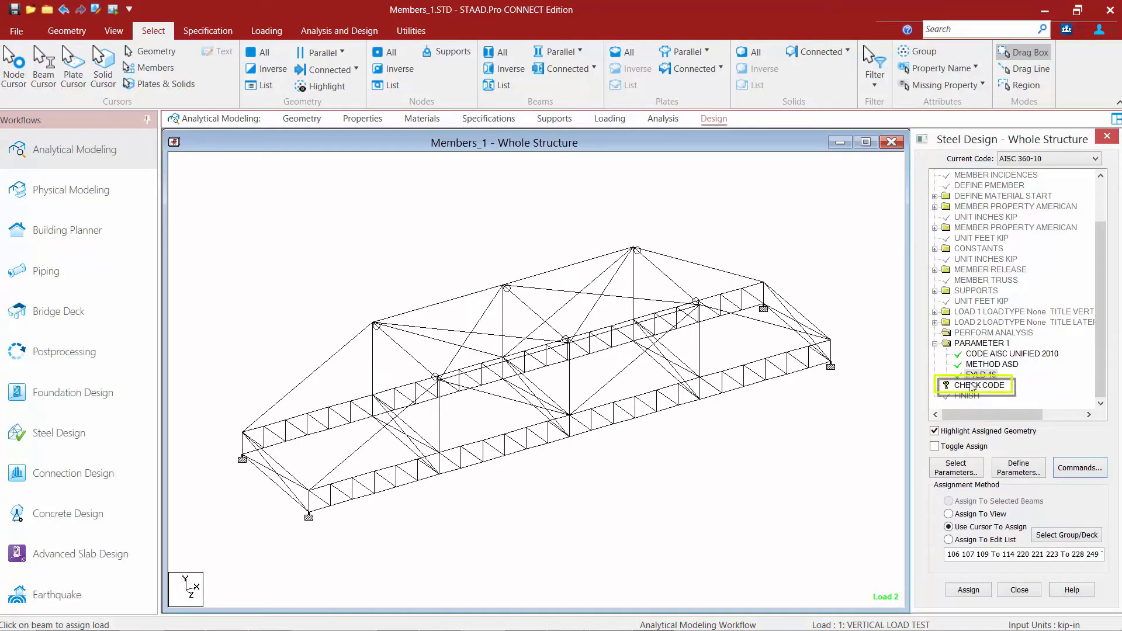
click(972, 386)
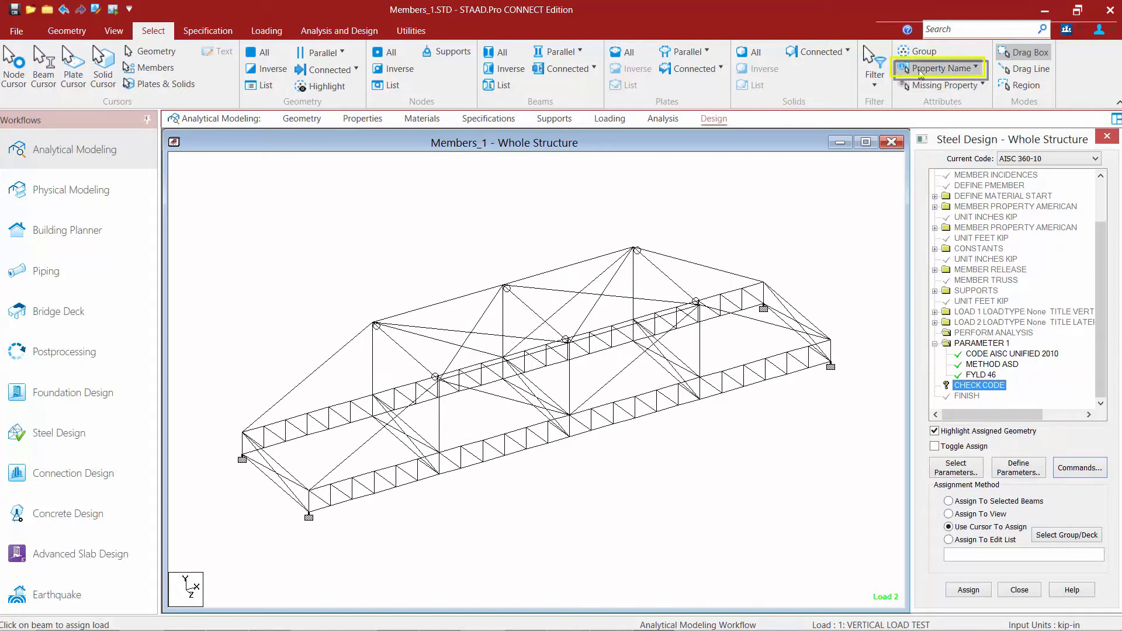
click(922, 71)
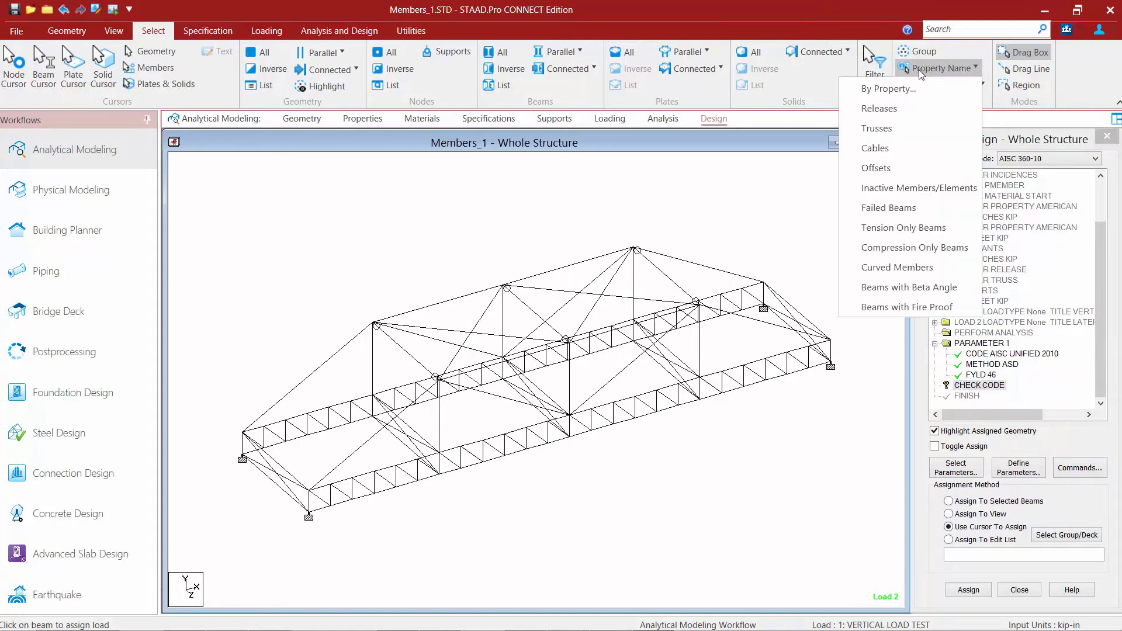
click(892, 90)
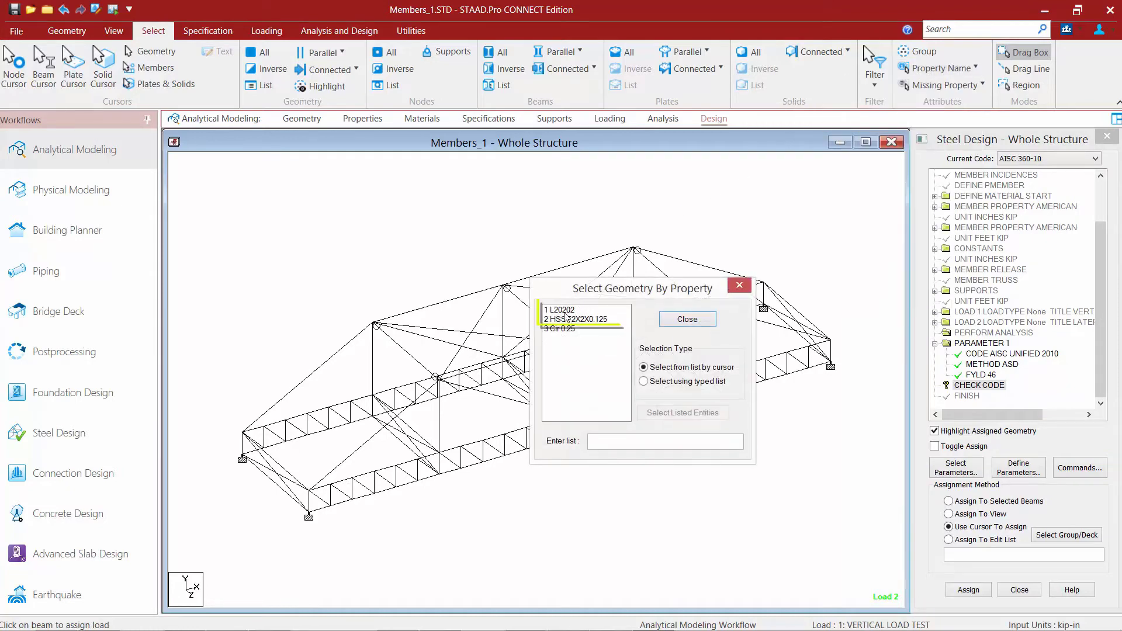
click(566, 311)
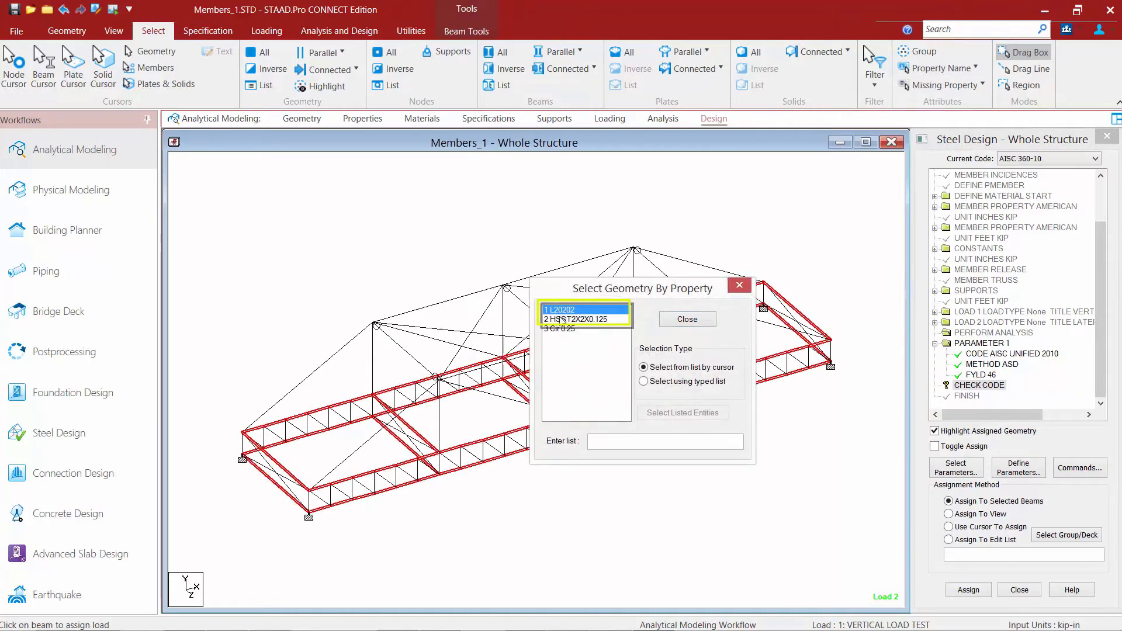
ctrl+click(564, 319)
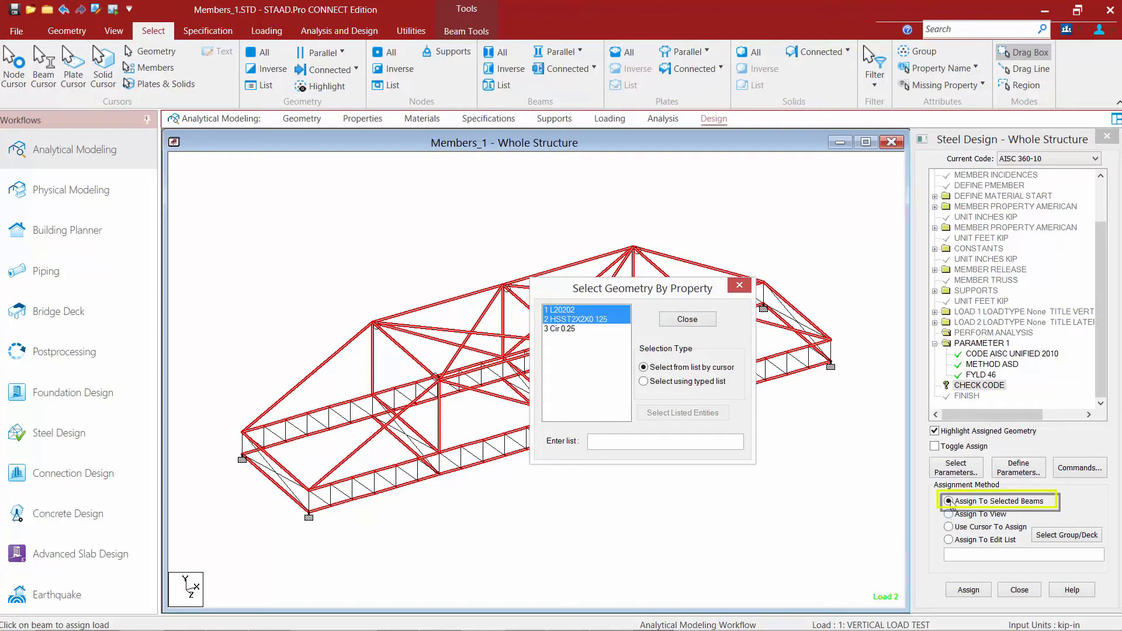
click(967, 590)
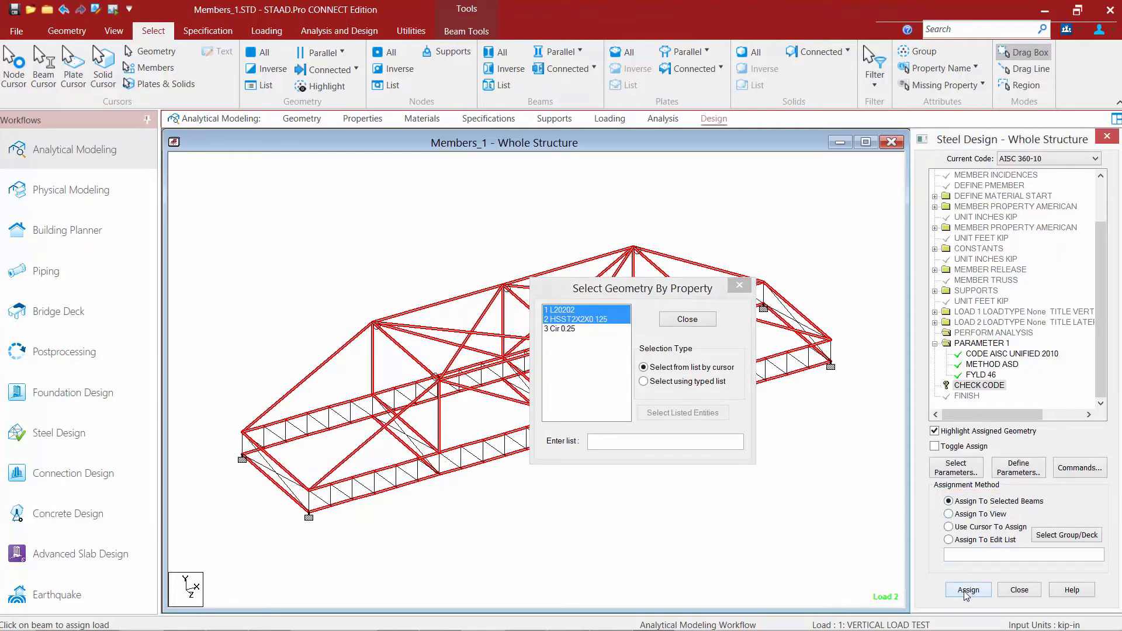
click(1018, 416)
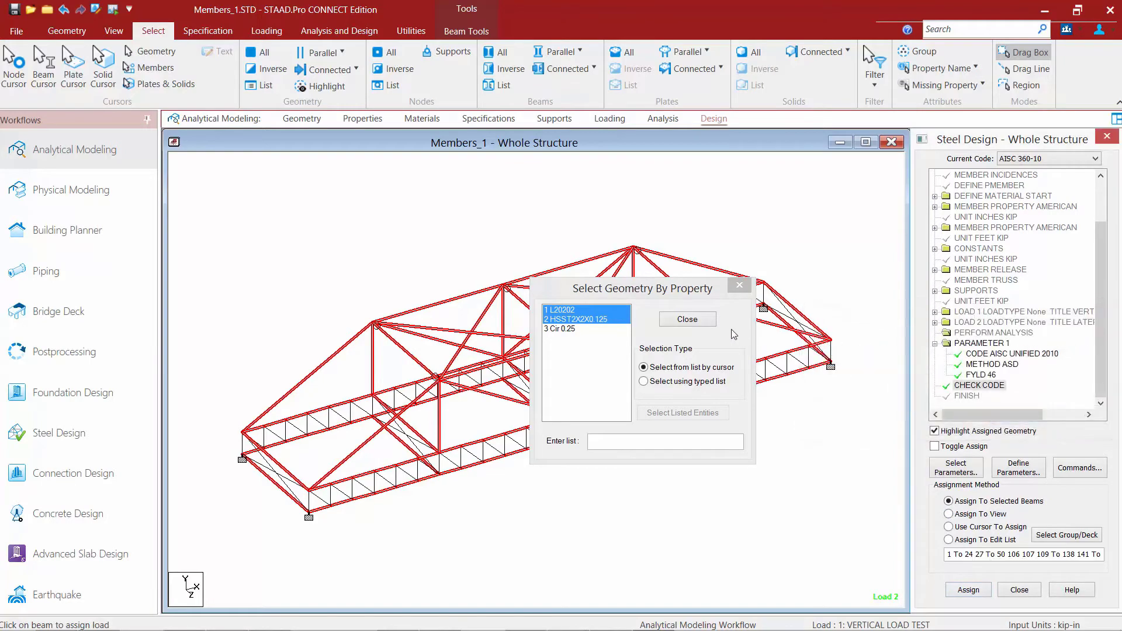
click(696, 321)
click(706, 218)
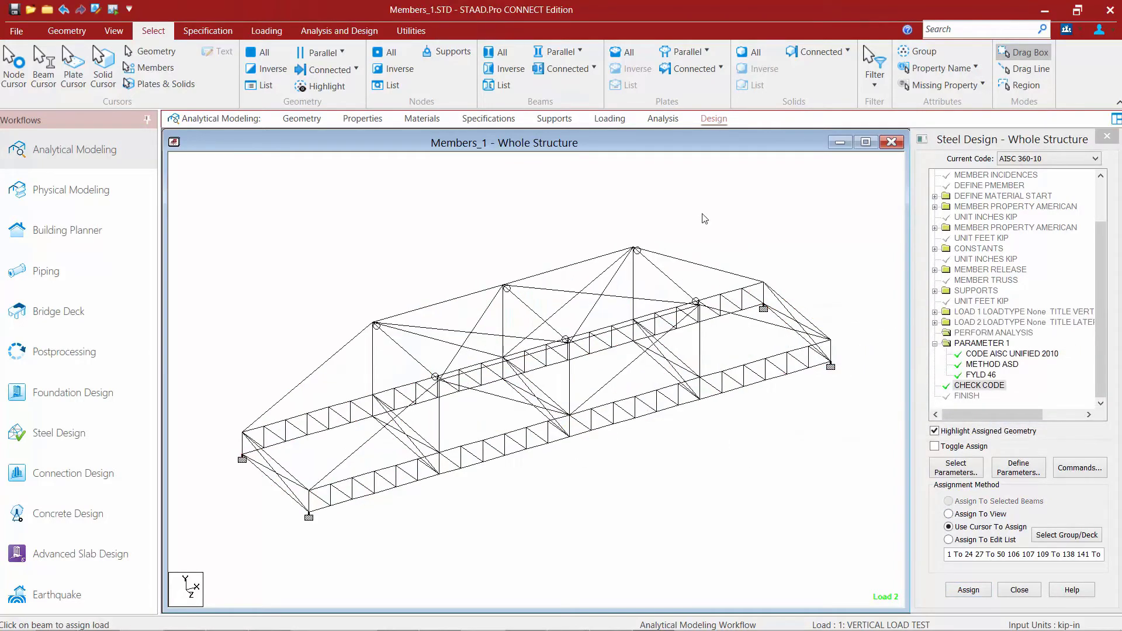
Save the model and run the analysis and design.
click(16, 8)
click(534, 398)
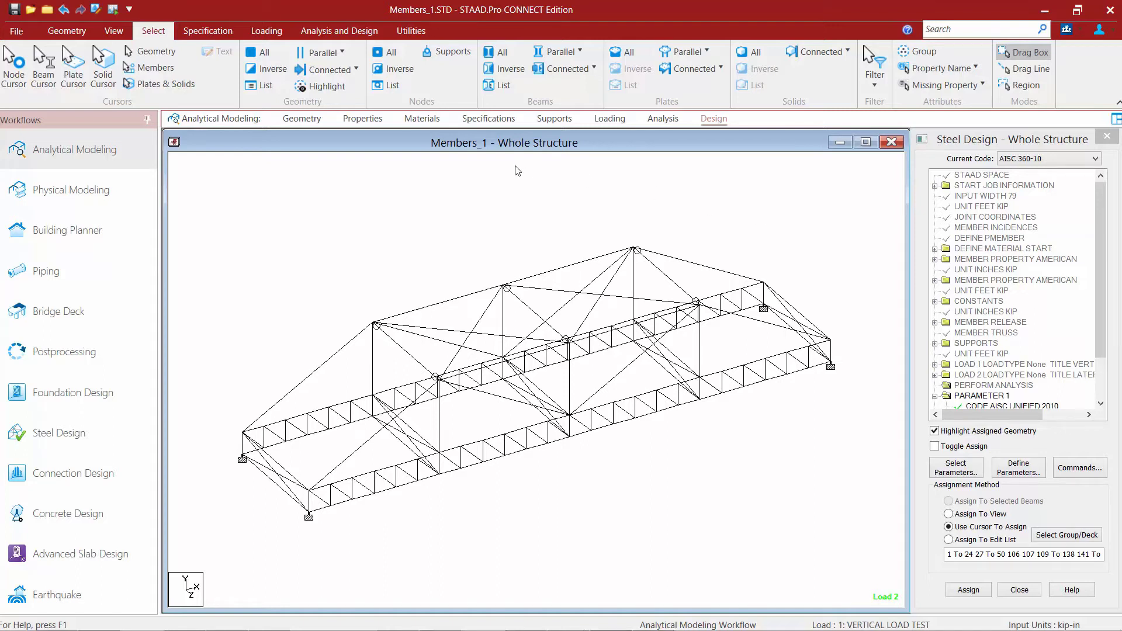
click(325, 32)
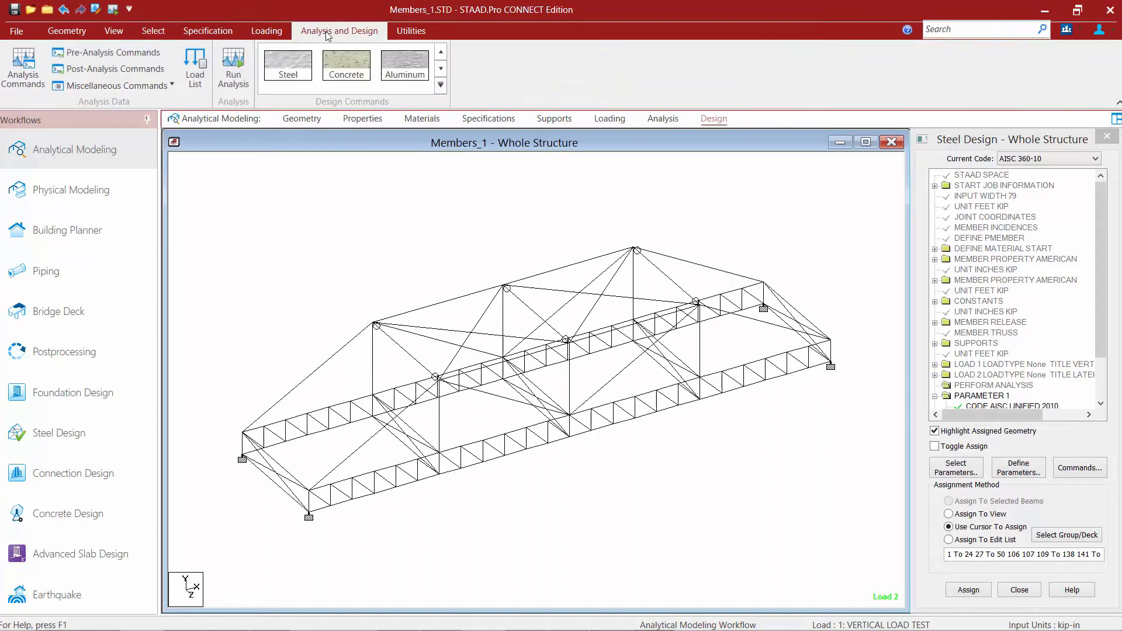
click(233, 69)
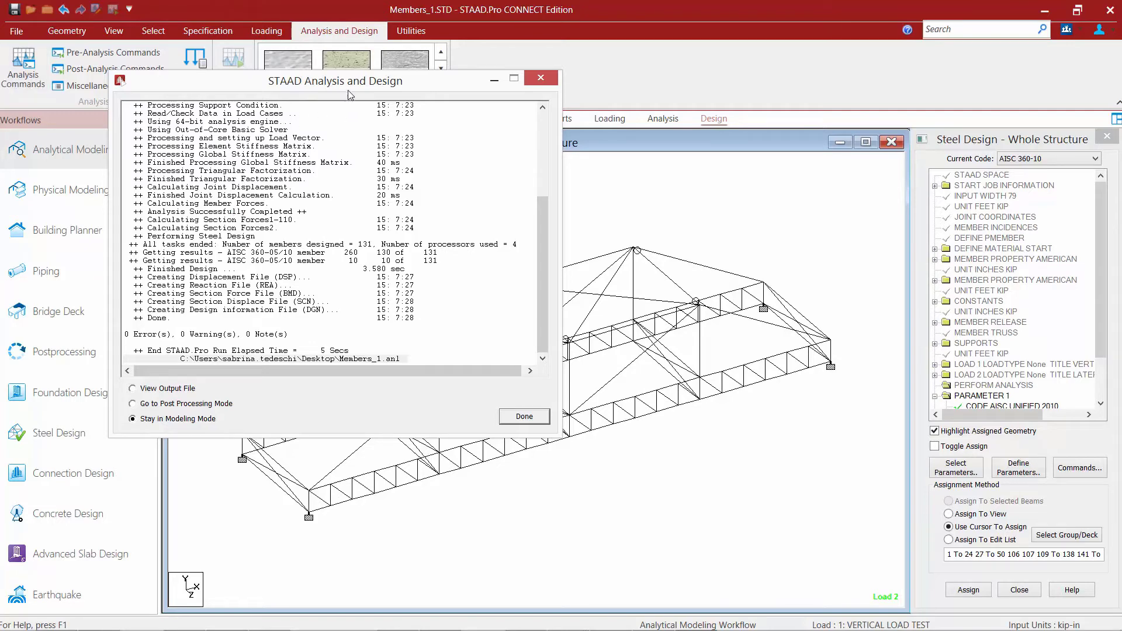
Continue to post-processing and set up the results with automatic scaling enabled for displacement, axial forces, shear, bending, stress and torsion.
triple_click(197, 338)
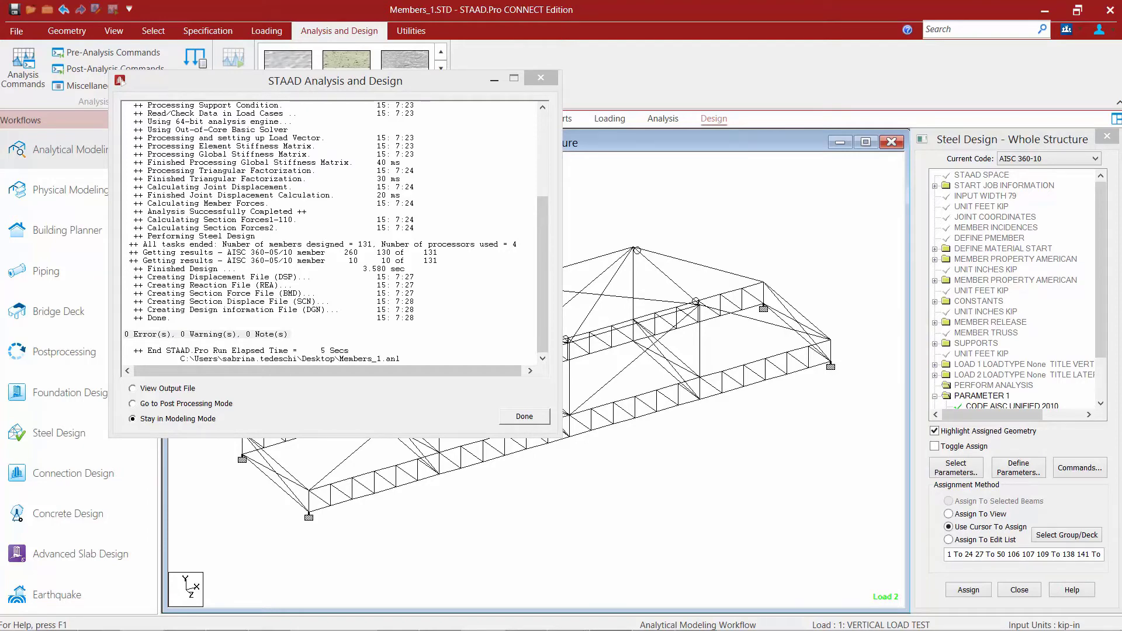
click(332, 402)
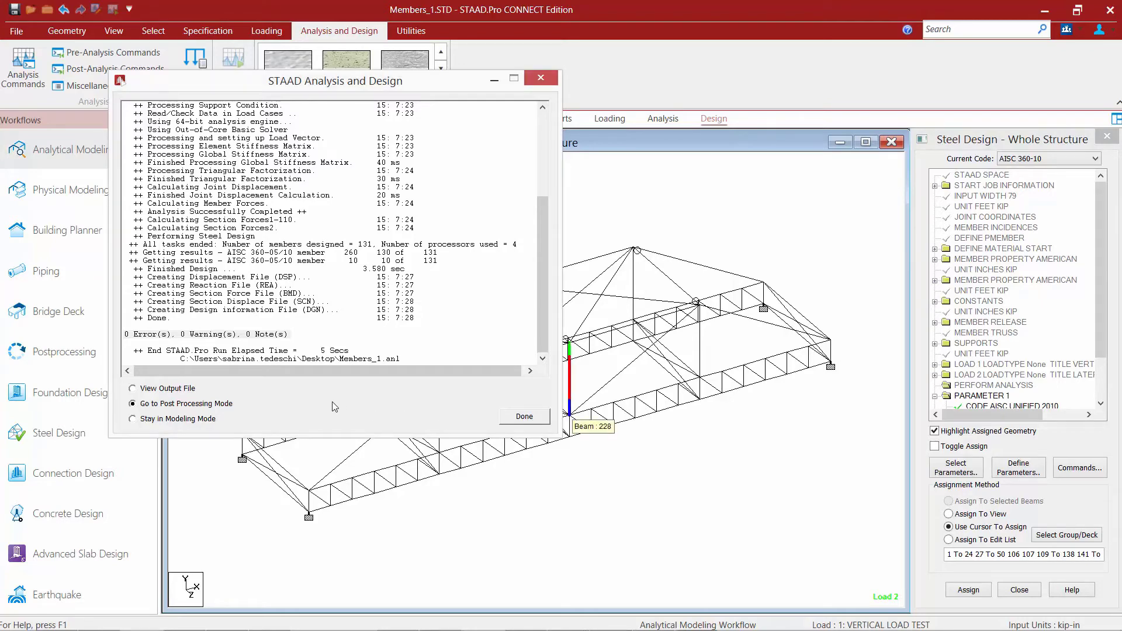
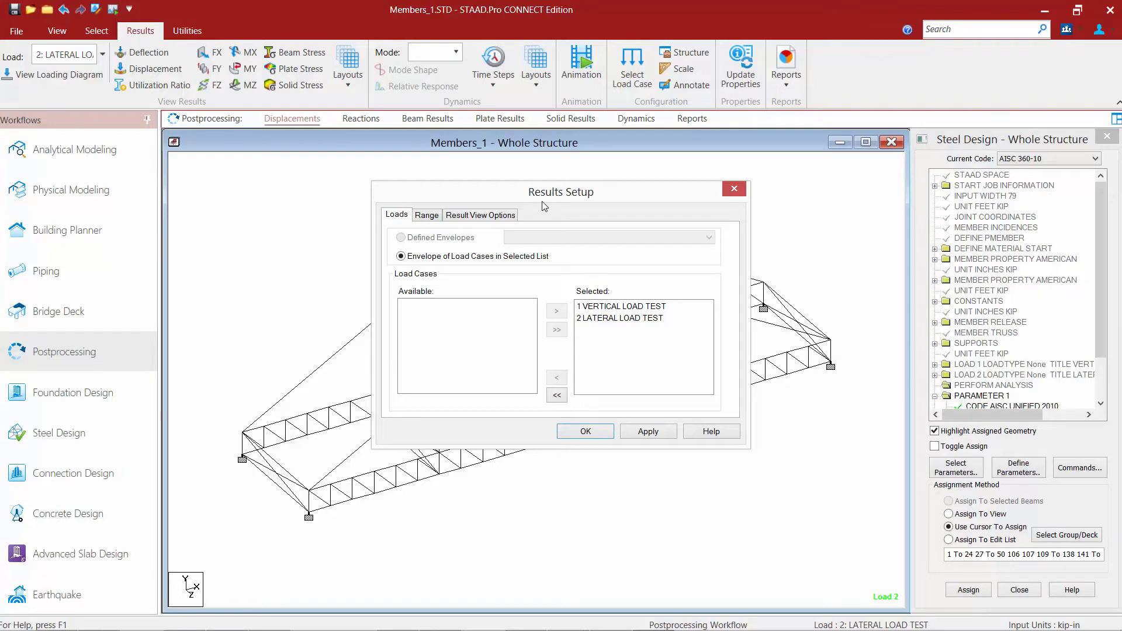
click(487, 217)
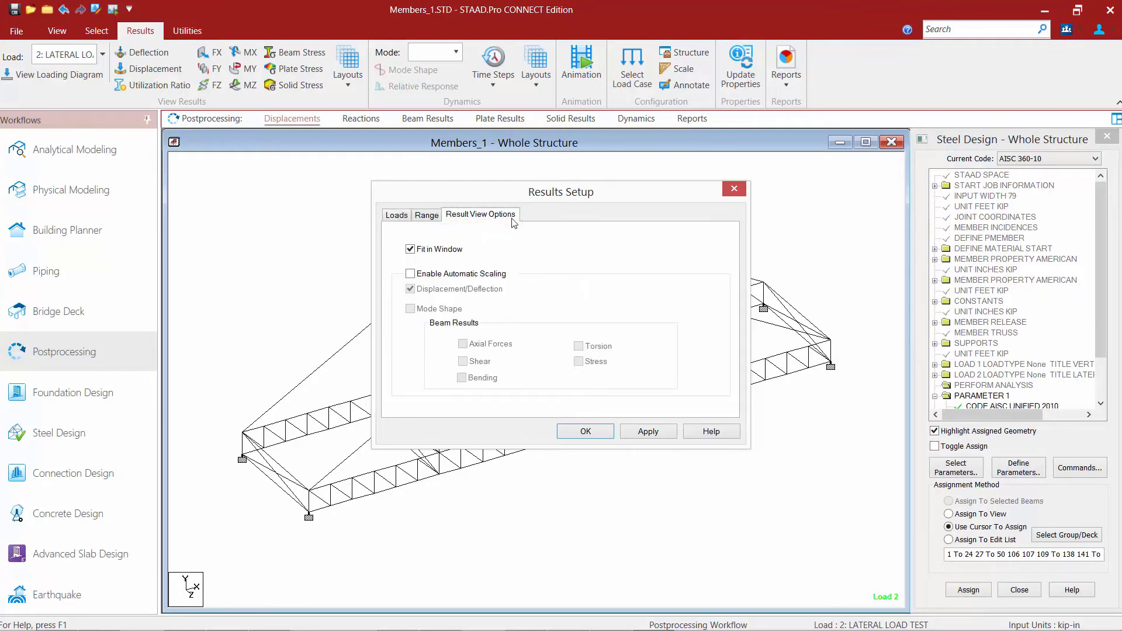
click(439, 274)
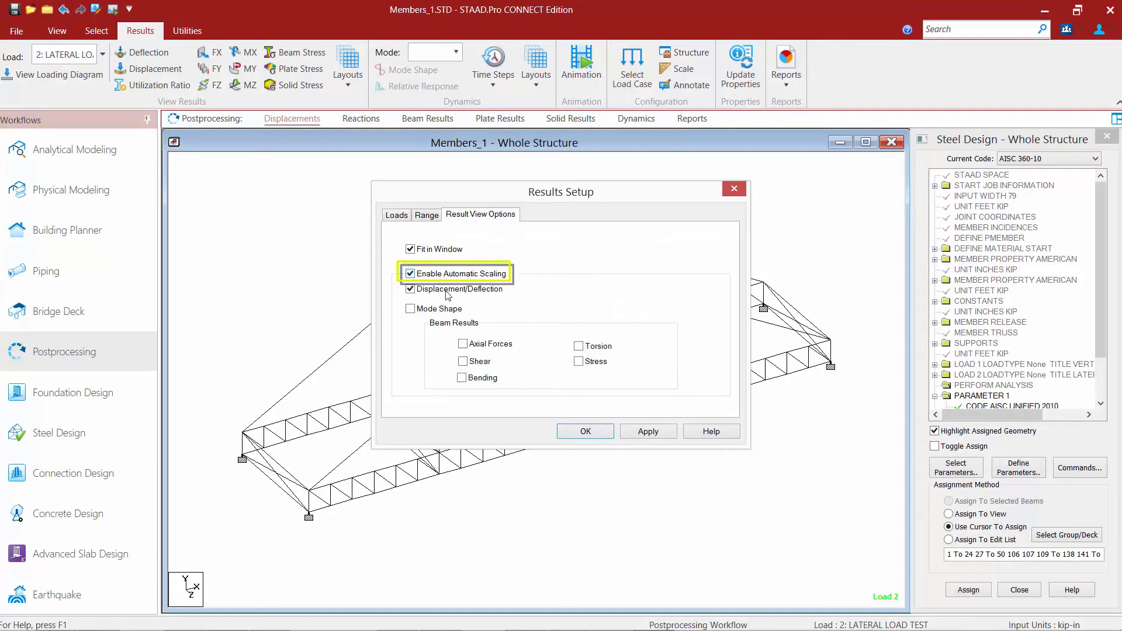
click(462, 344)
click(463, 361)
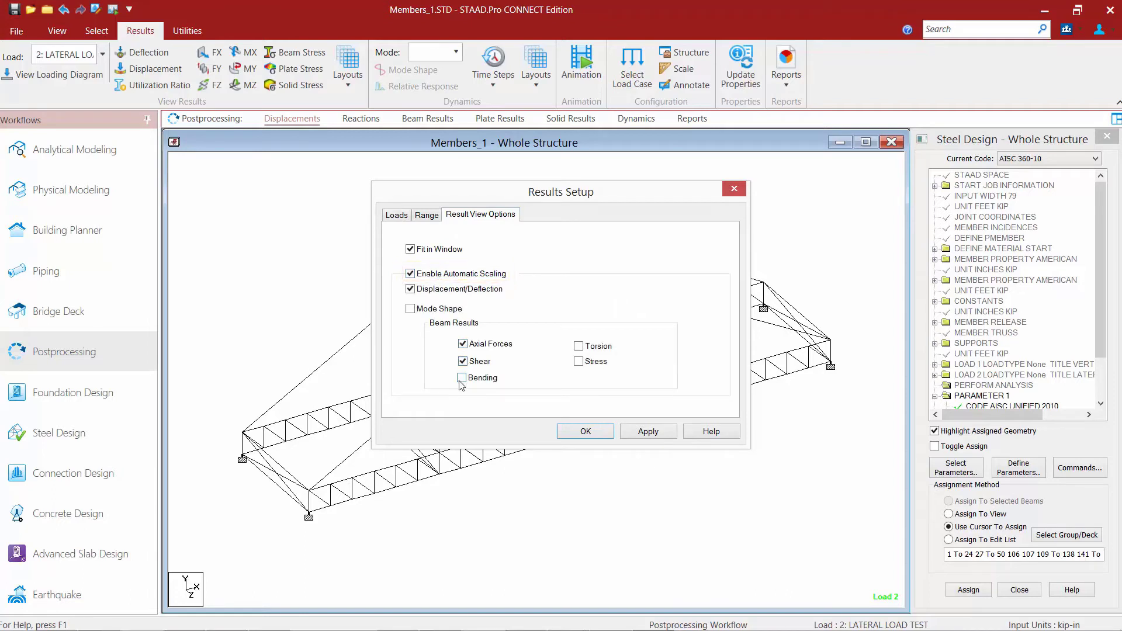
click(462, 377)
click(579, 361)
click(578, 346)
click(582, 433)
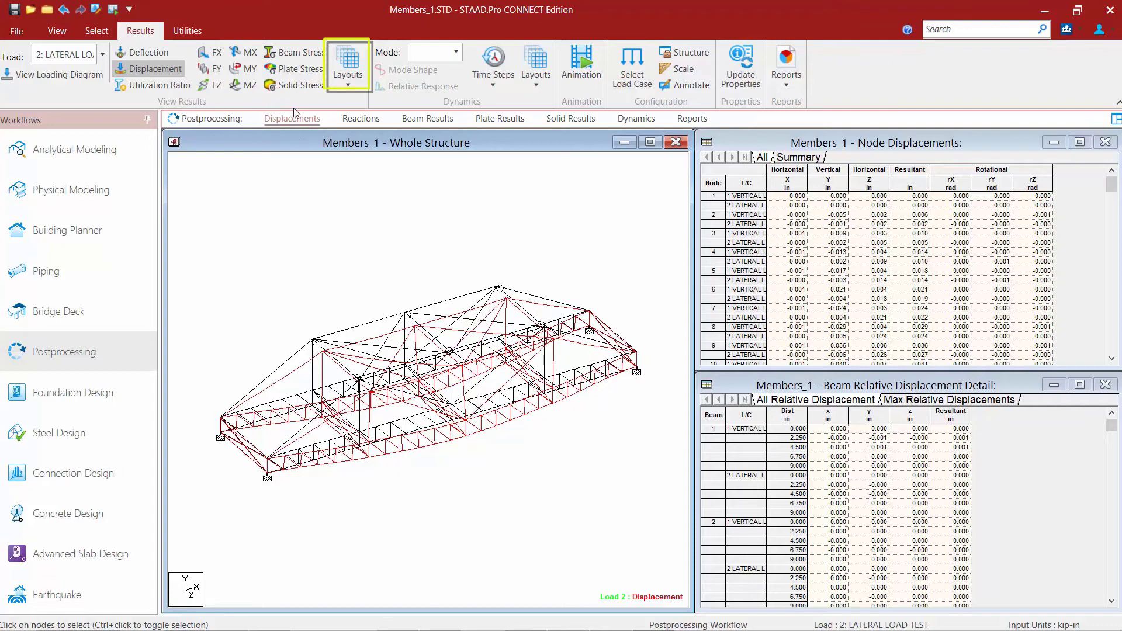
Display the node displacement results layout for load case 1: VERTICAL LOAD TEST.
click(349, 76)
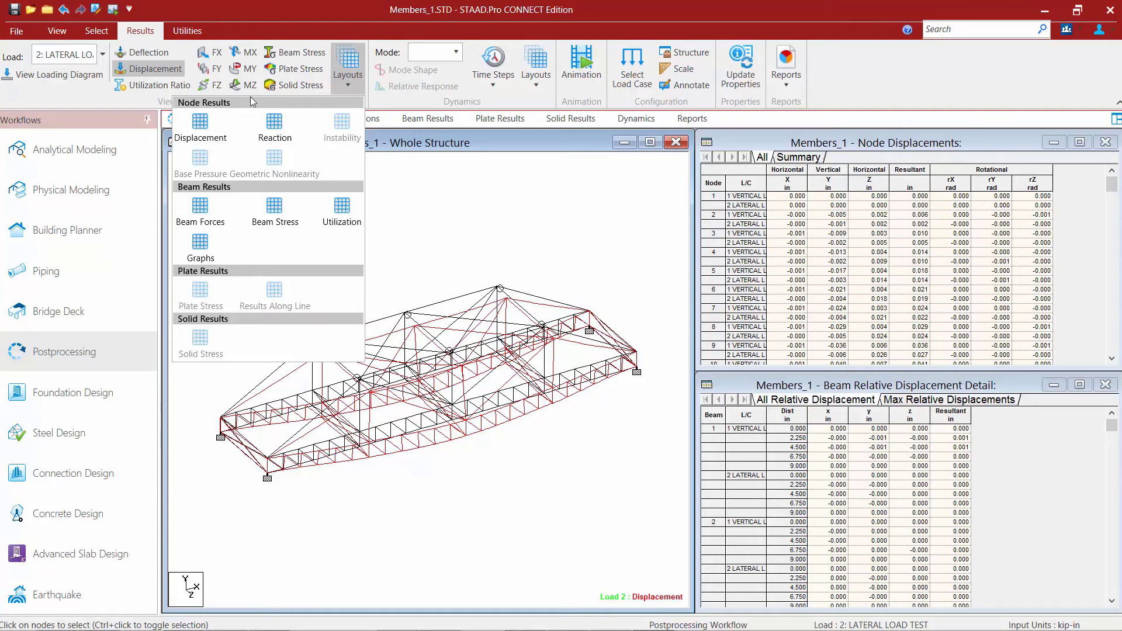
click(201, 125)
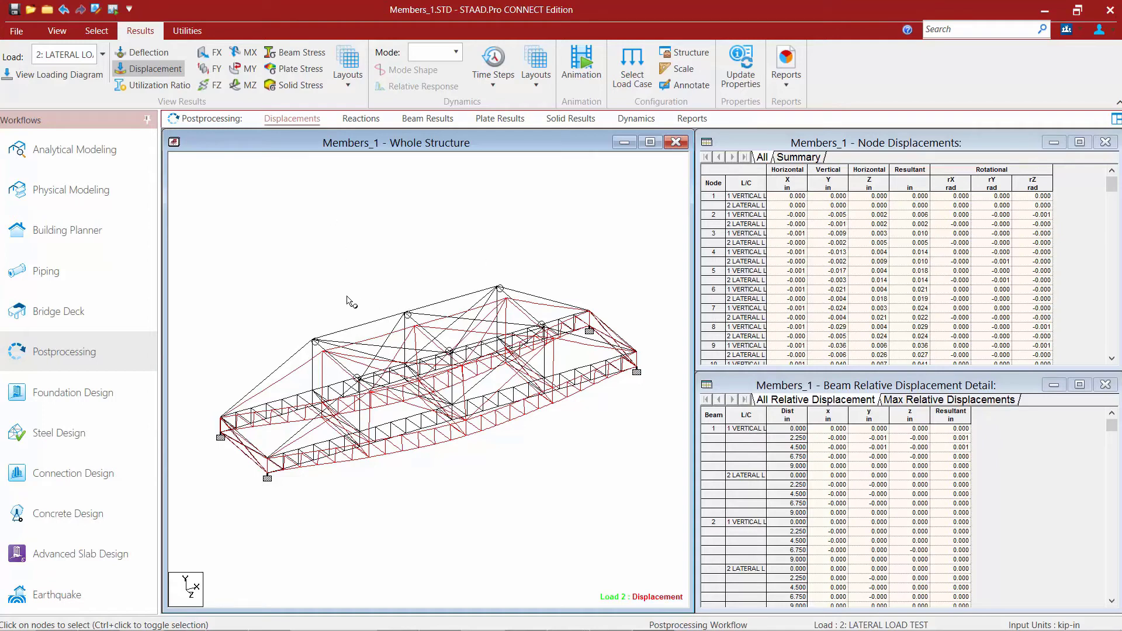
click(102, 54)
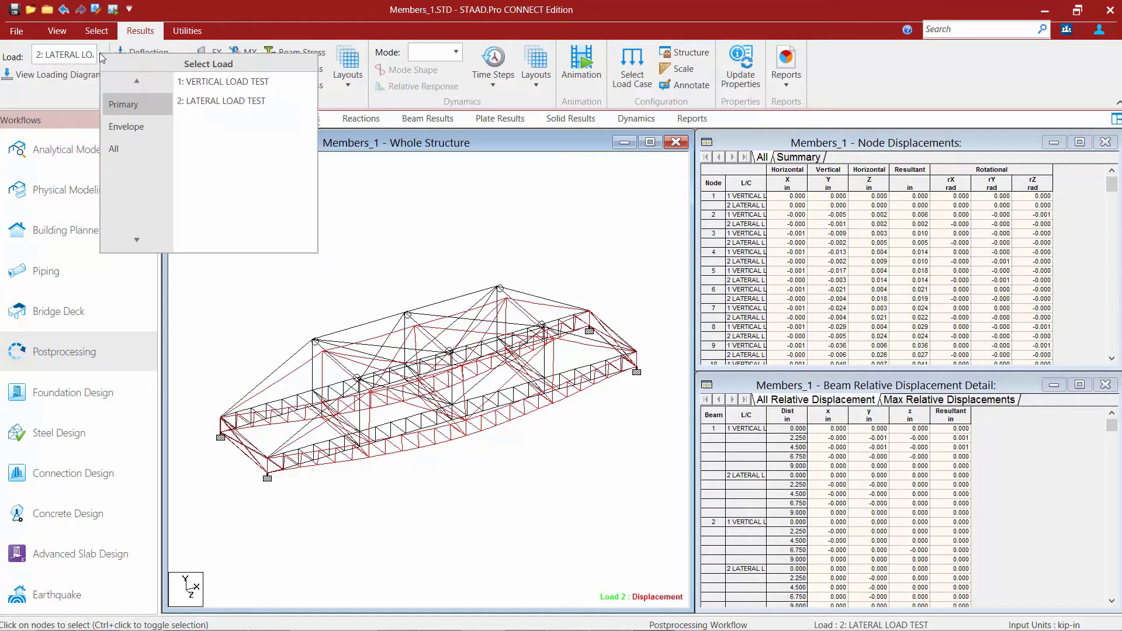
click(188, 82)
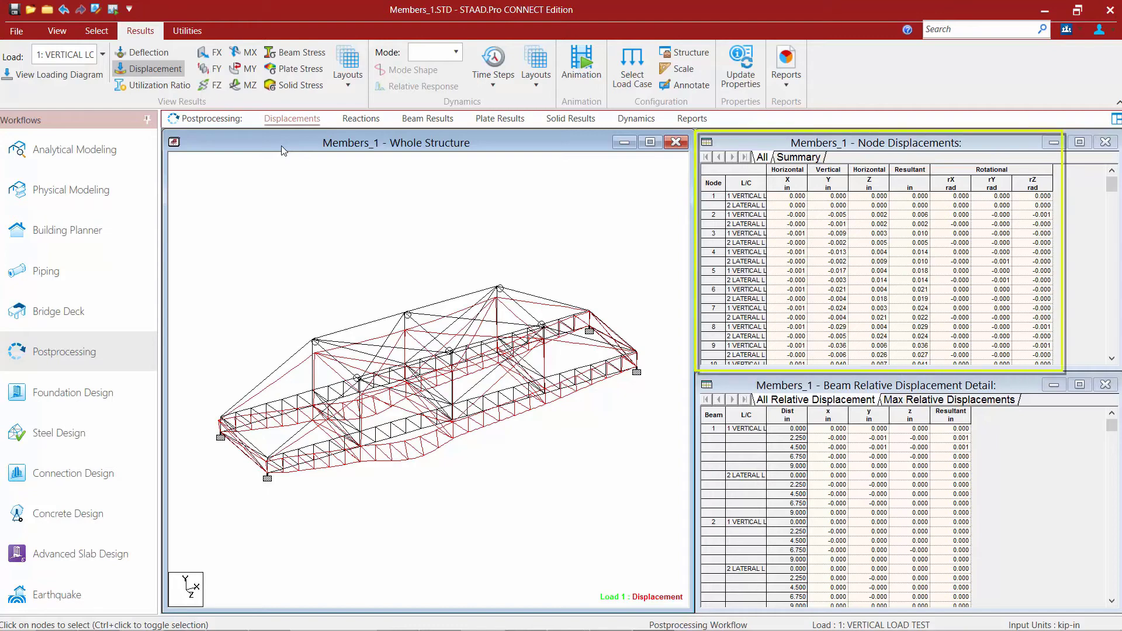
Examine node 1's displacements under both load cases and the Max X and Min X entries in the node displacement summary.
click(801, 140)
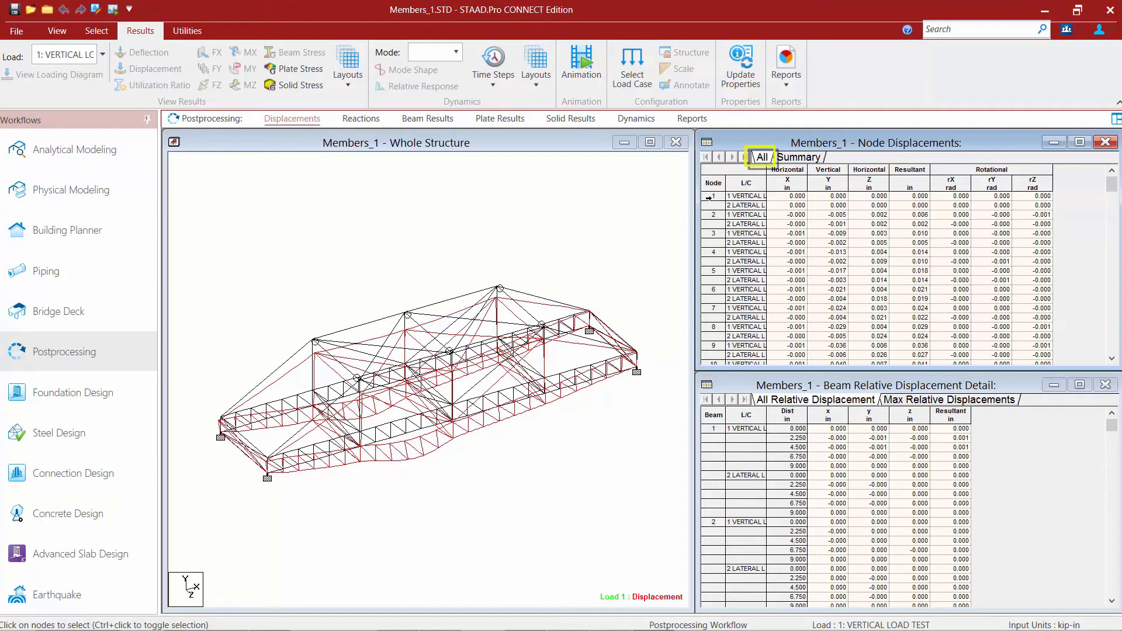
click(709, 197)
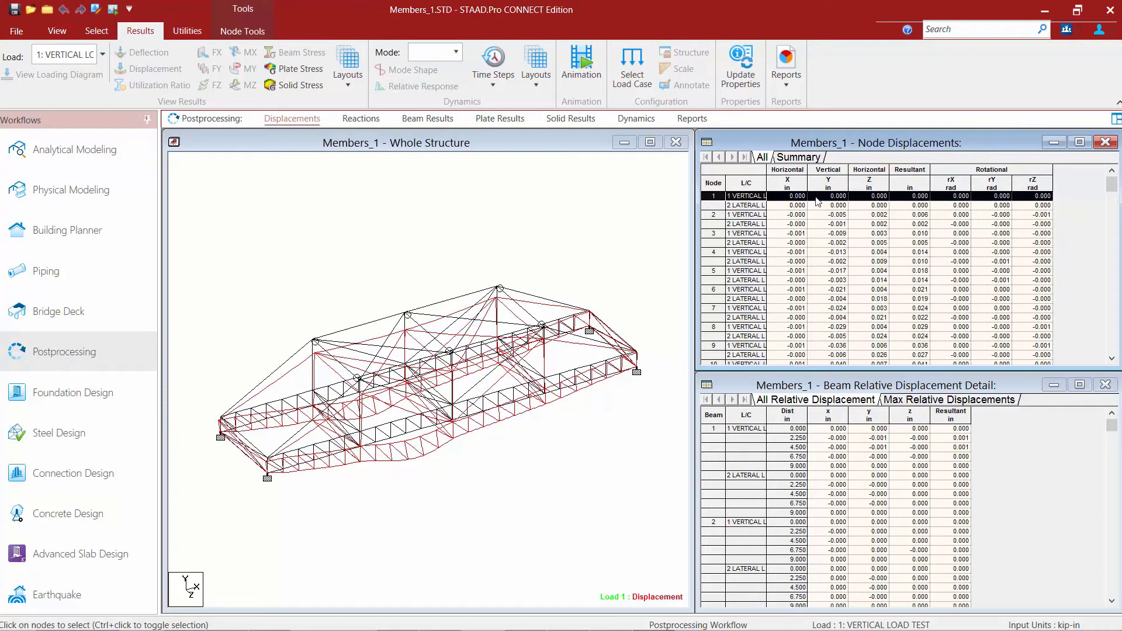
click(751, 205)
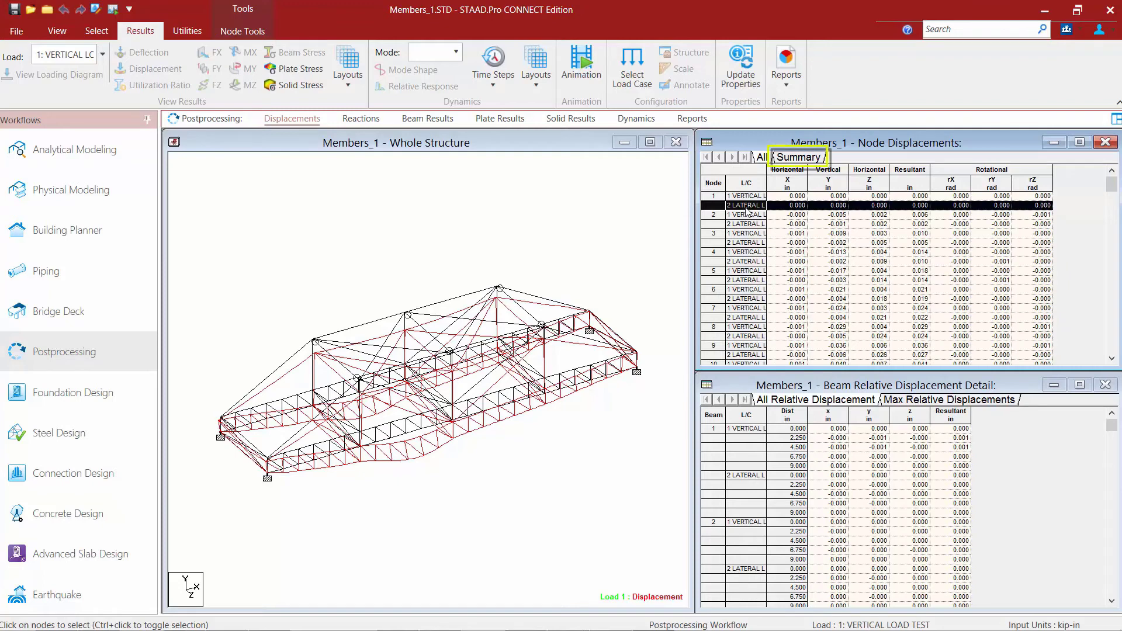
click(796, 159)
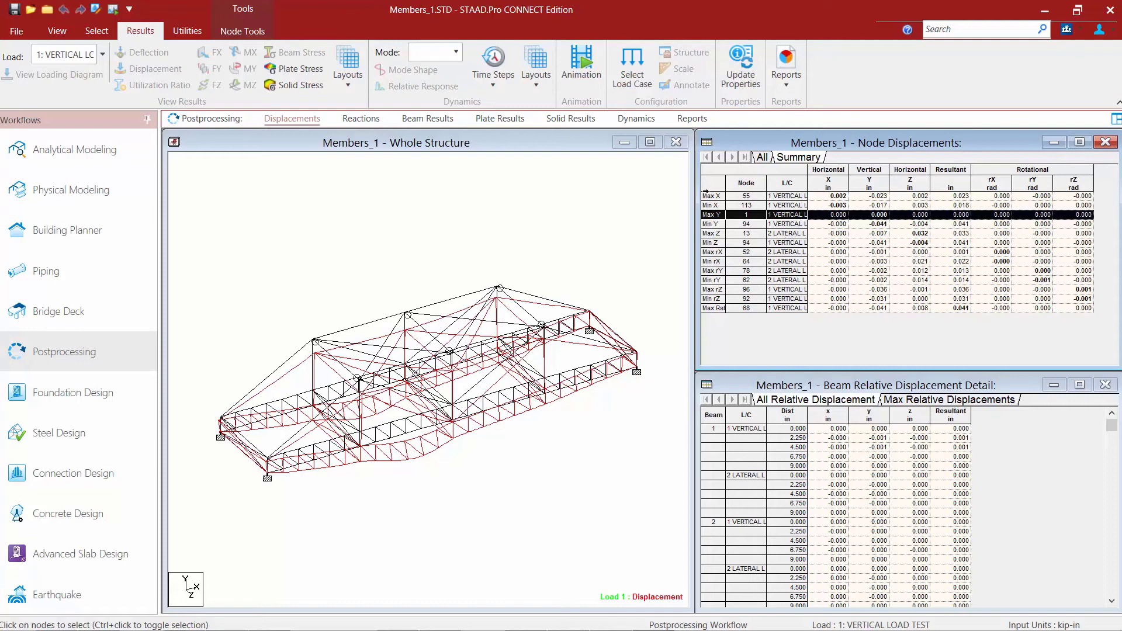
click(712, 197)
click(710, 205)
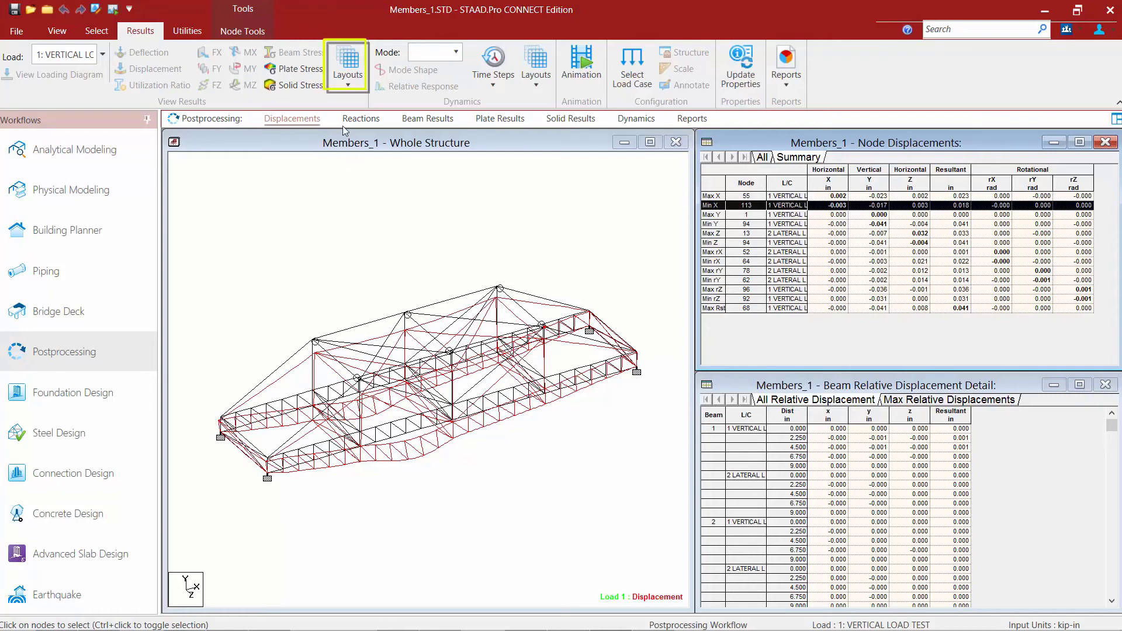
Display the beam utilization results layout with the members' utilization ratios and design results.
click(350, 78)
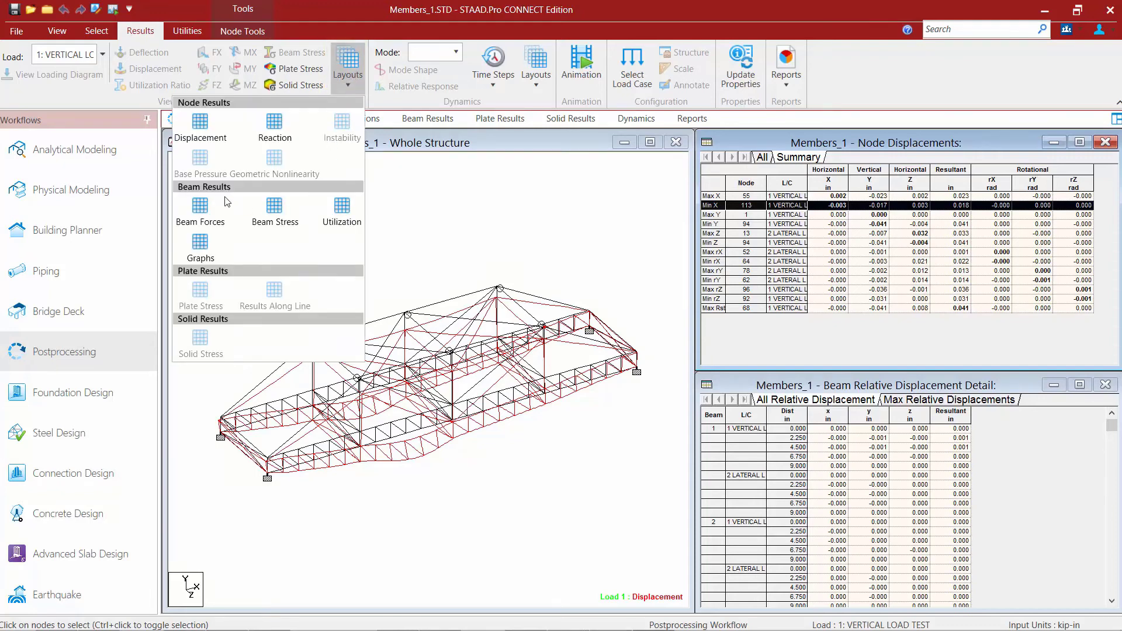
click(339, 210)
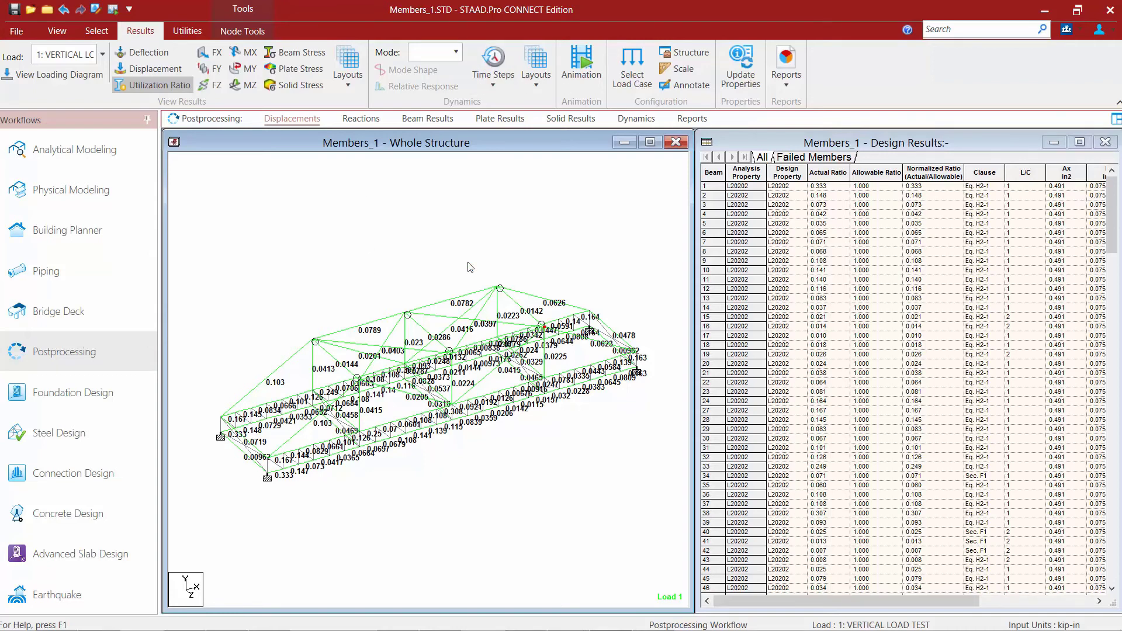
mouse_move(445, 401)
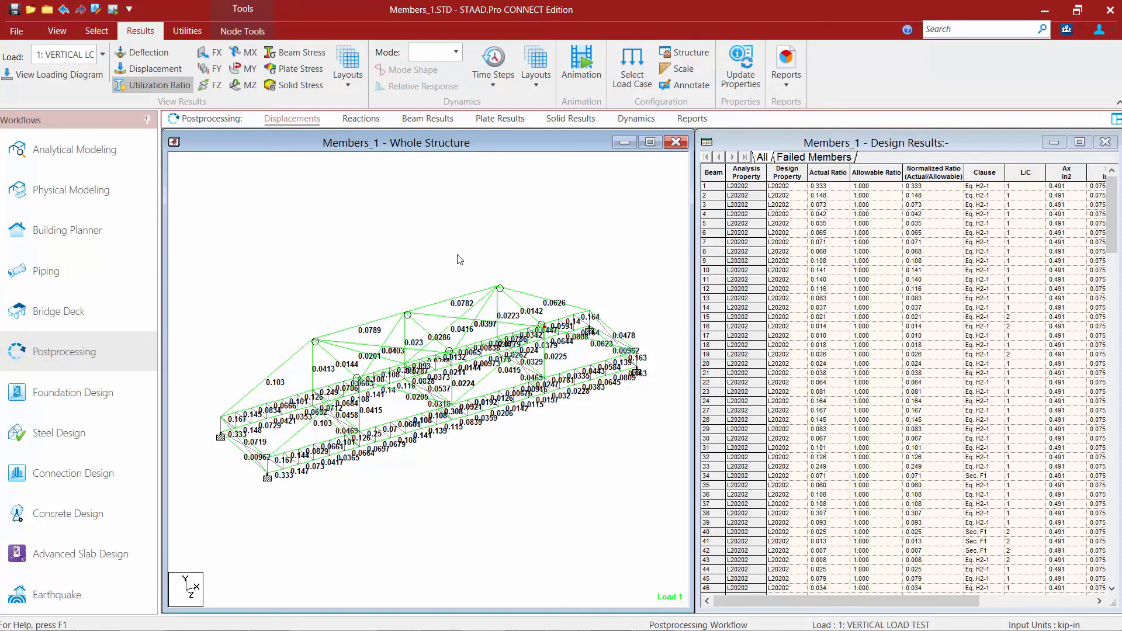
Examine beam 1's entry in the design results table and check the list of failed members.
click(914, 148)
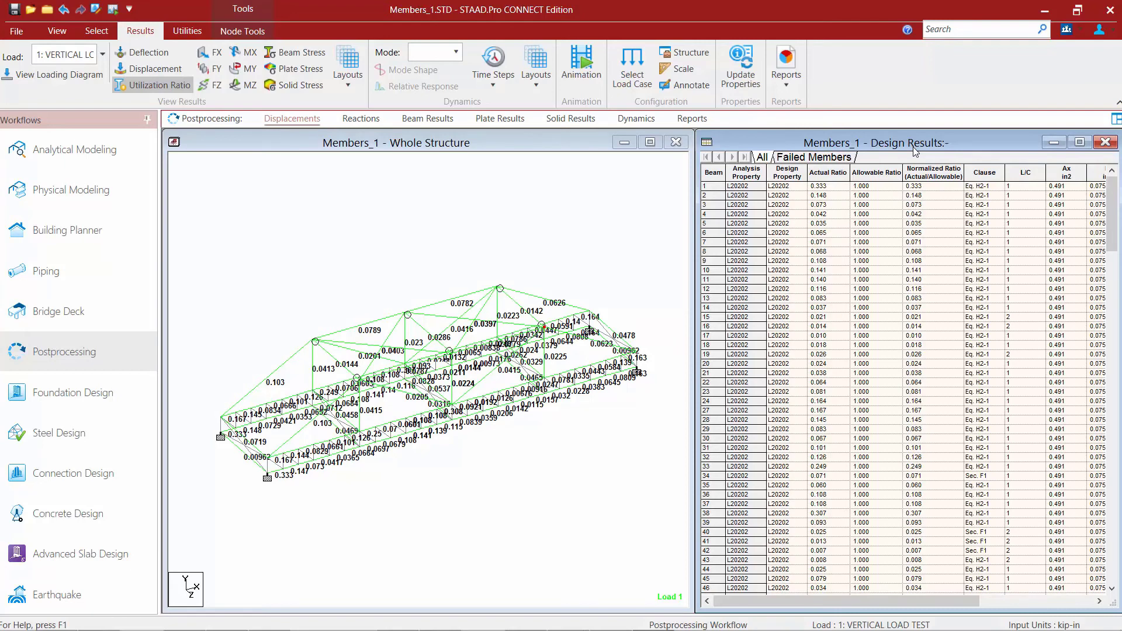
click(714, 187)
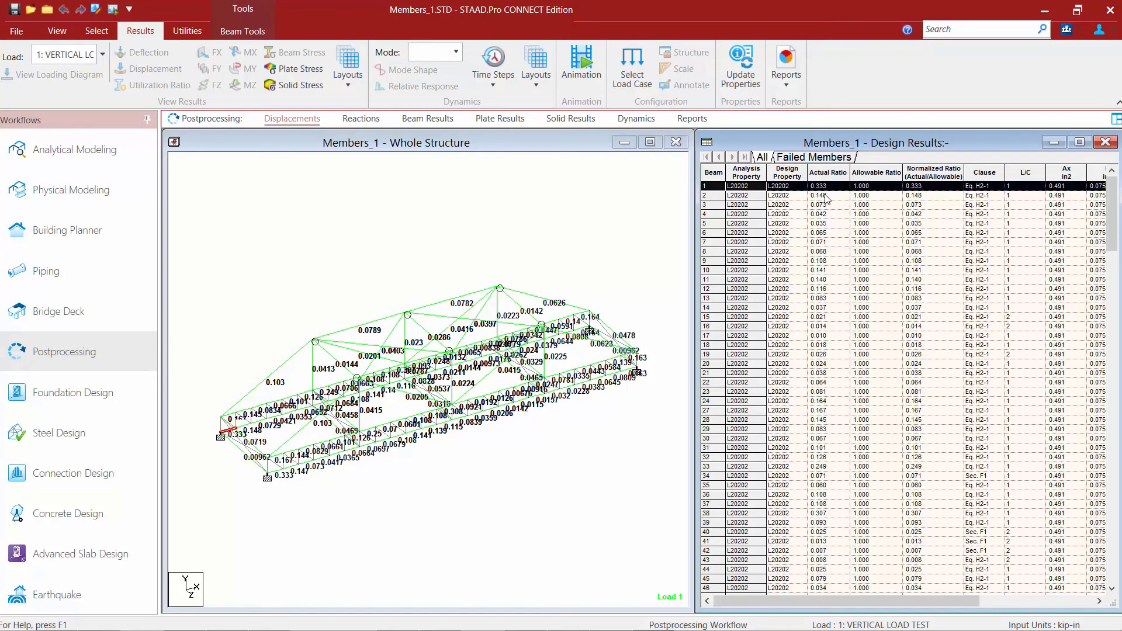
click(795, 159)
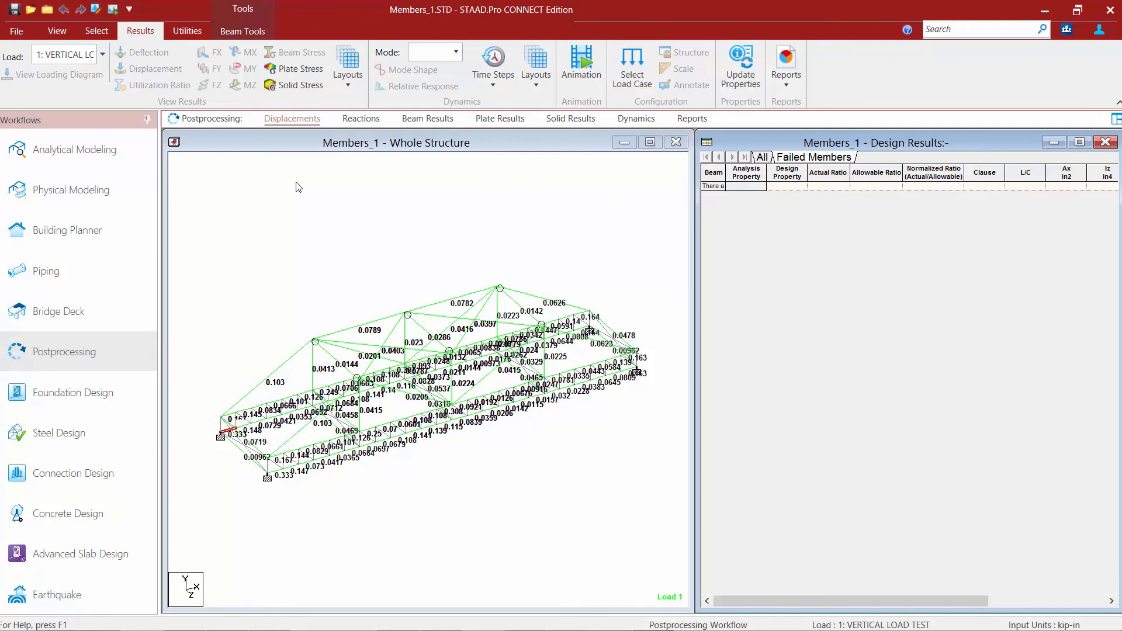
Display the beam forces results layout, preview the Shear Z diagram, and show Shear Y together with Bending Z beside the beam end forces table.
click(346, 73)
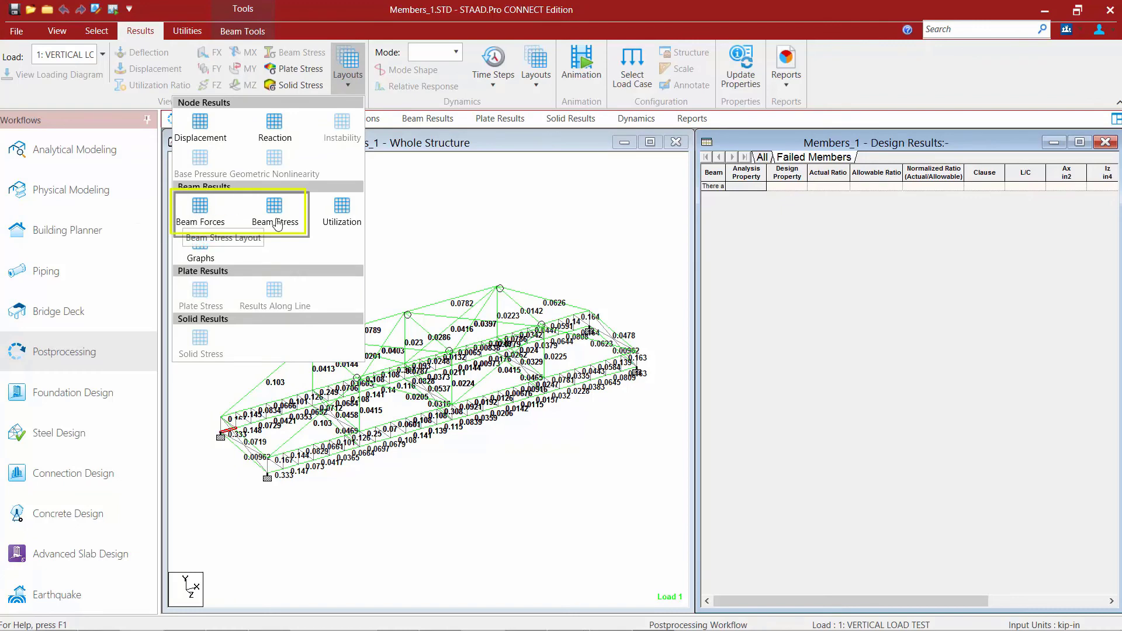
click(200, 209)
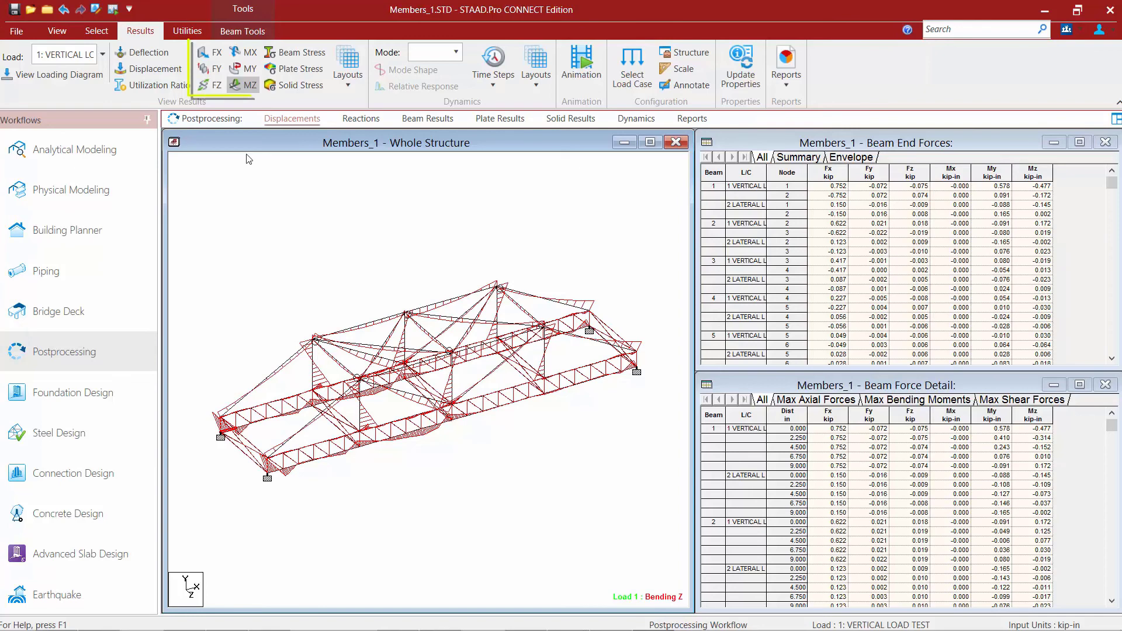
click(217, 86)
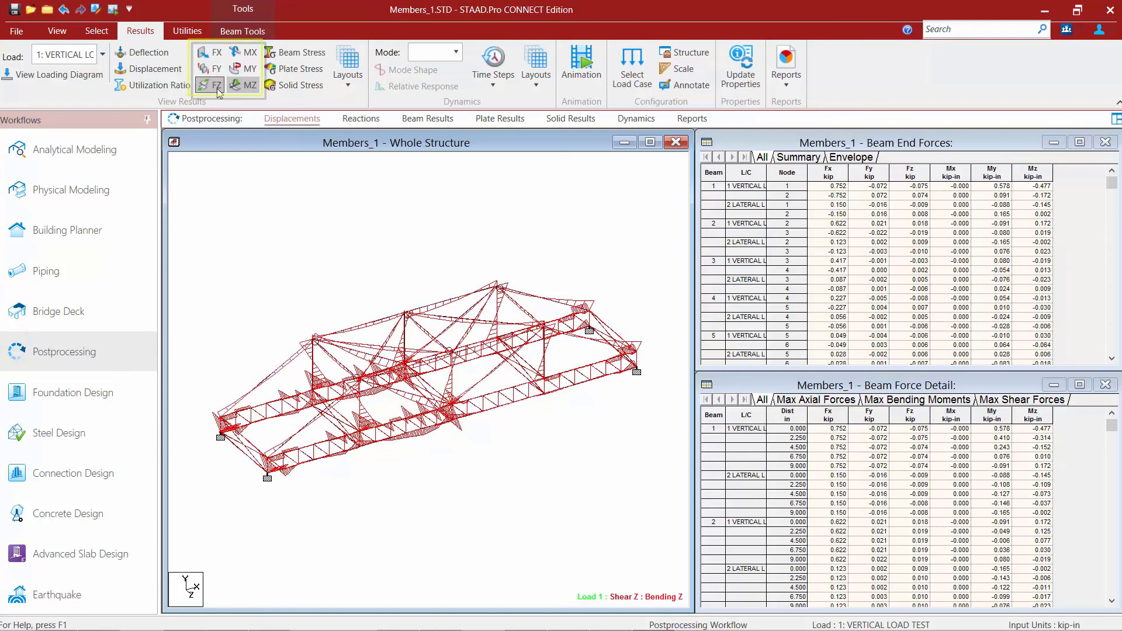
click(211, 70)
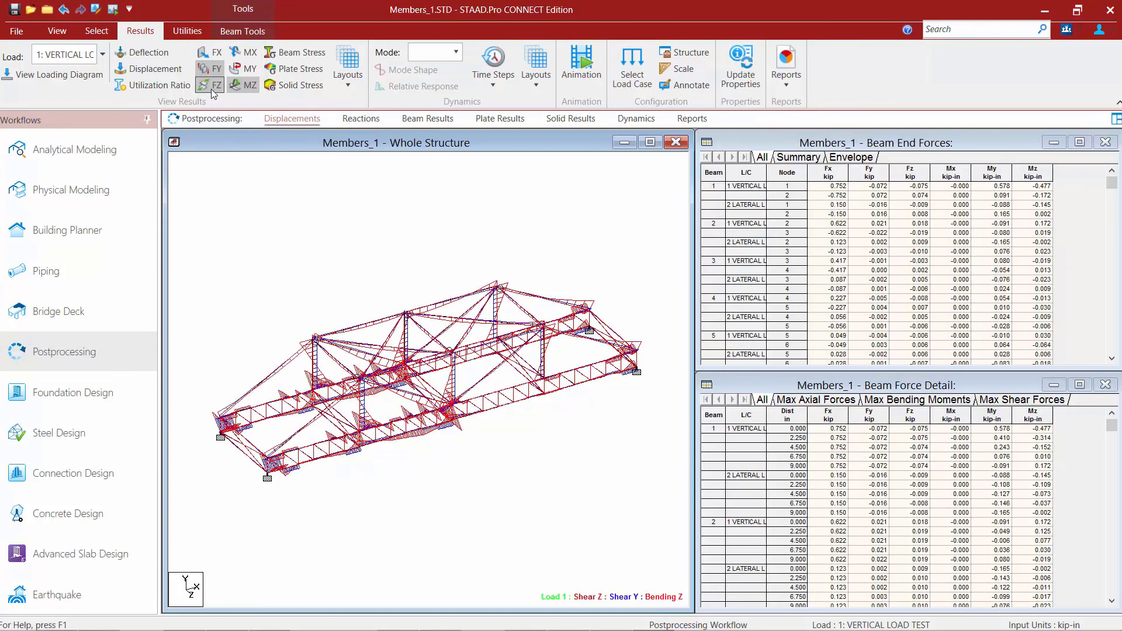
click(212, 87)
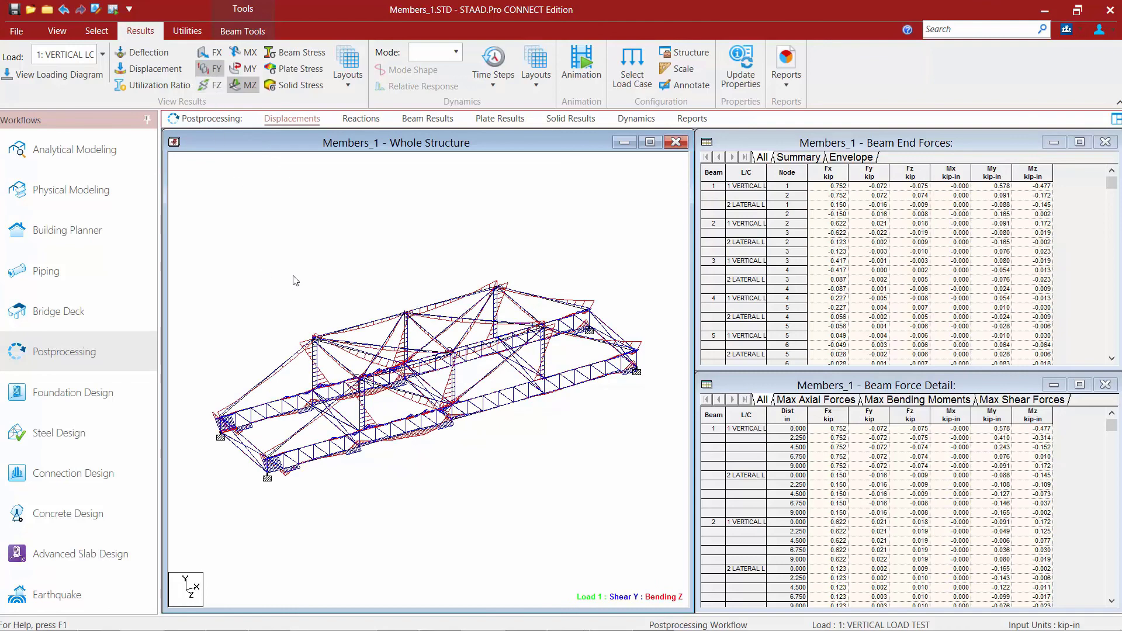
click(839, 143)
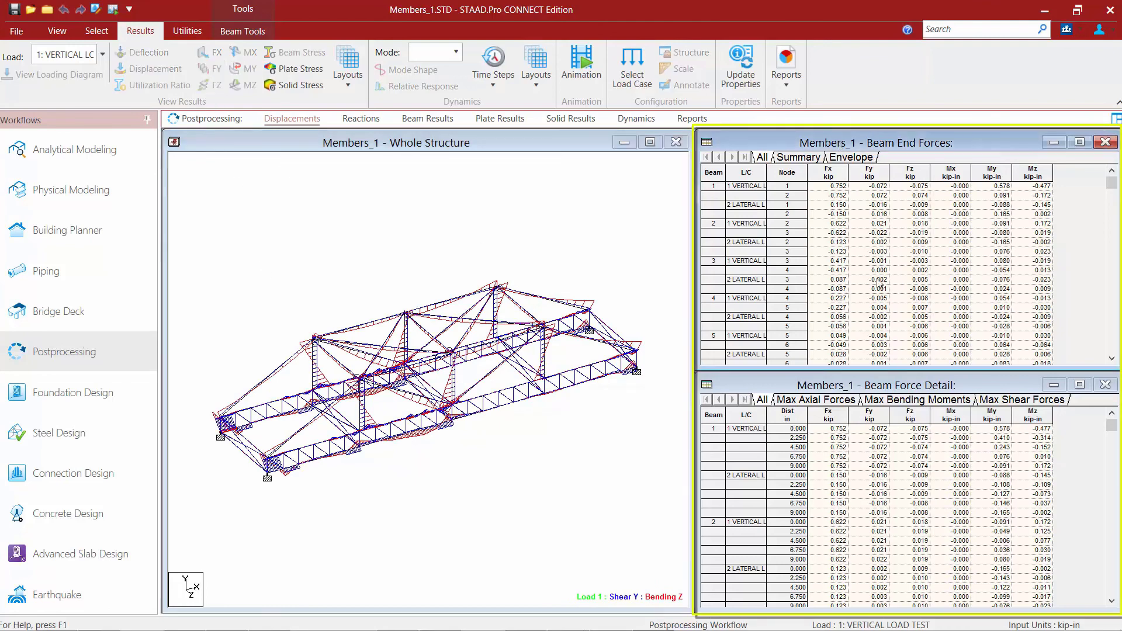